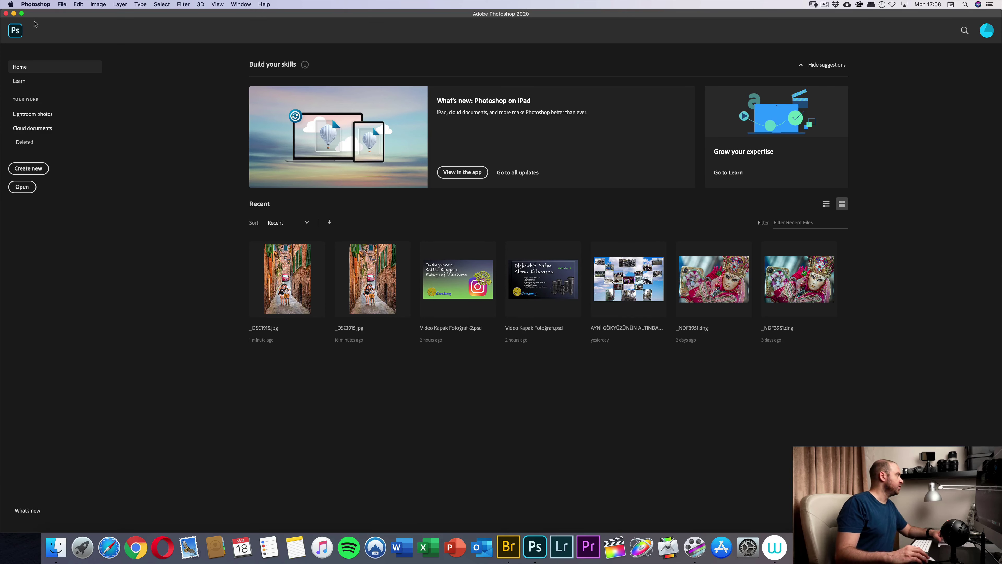
Step: Open _DSC1915.jpg from the Desktop, accepting the Camera Raw settings
left_click(62, 3)
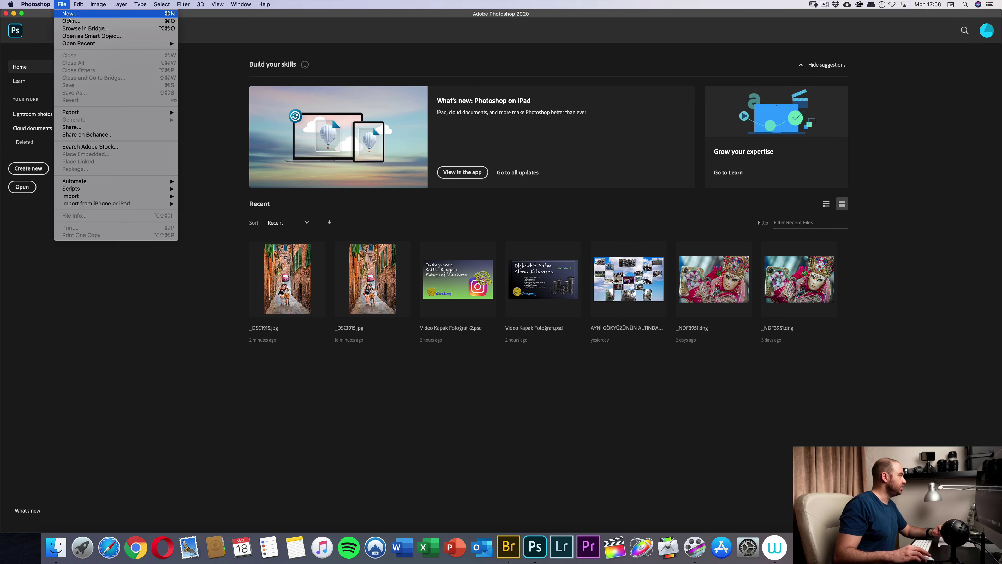
left_click(581, 213)
key("super+o")
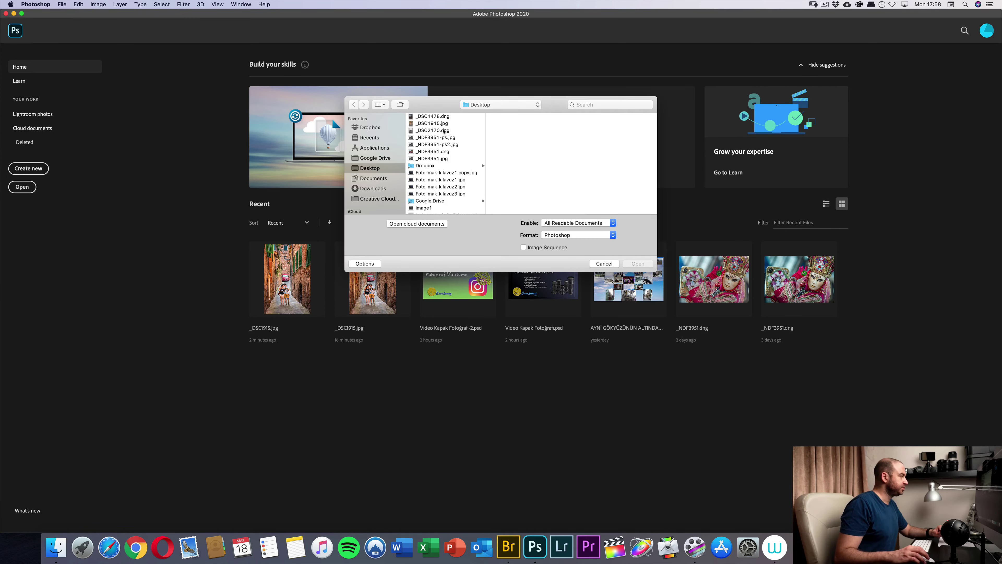
left_click(440, 123)
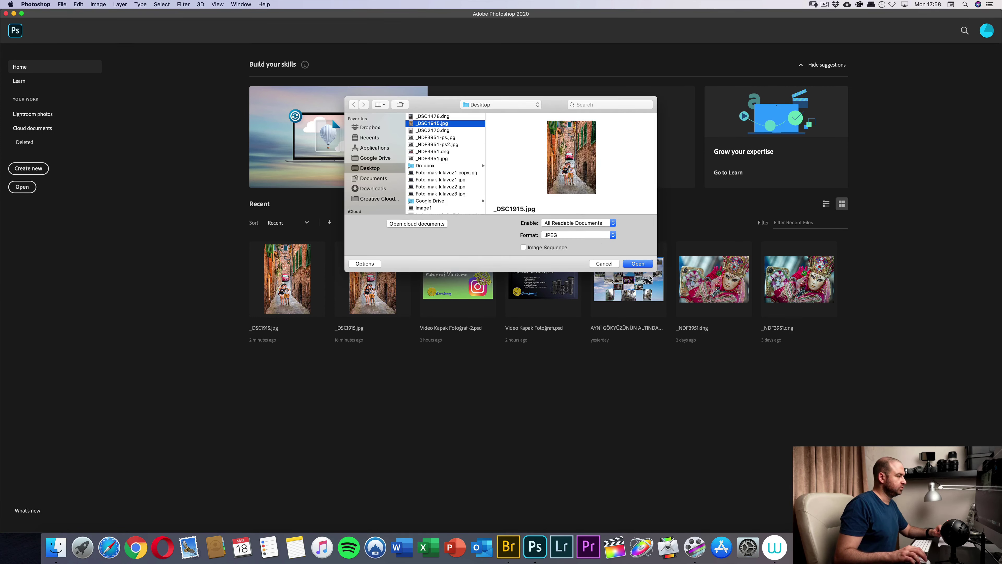
left_click(643, 267)
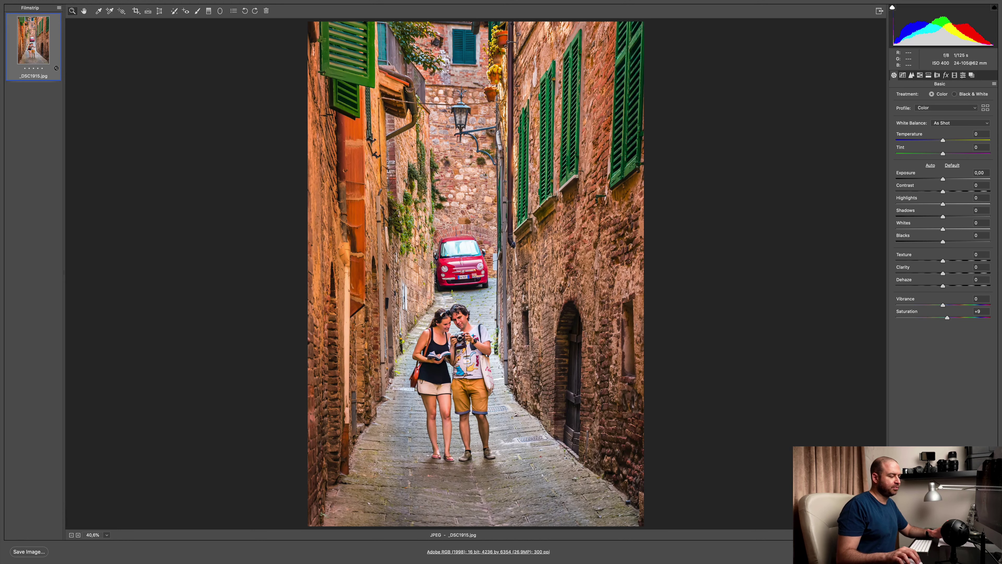
key("Return")
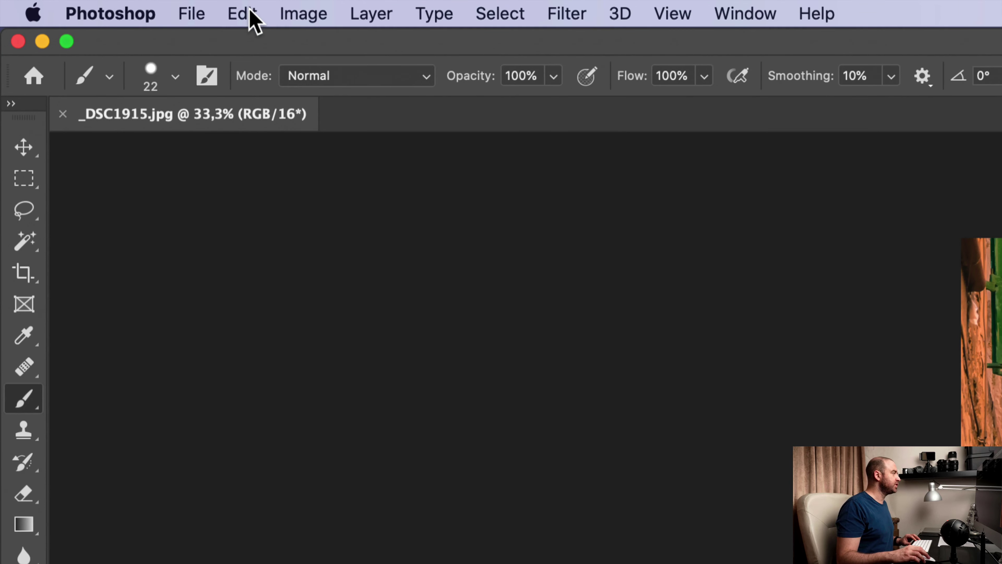
Step: Use Edit > Convert to Profile with sRGB IEC61966-2.1 as the destination profile
left_click(253, 15)
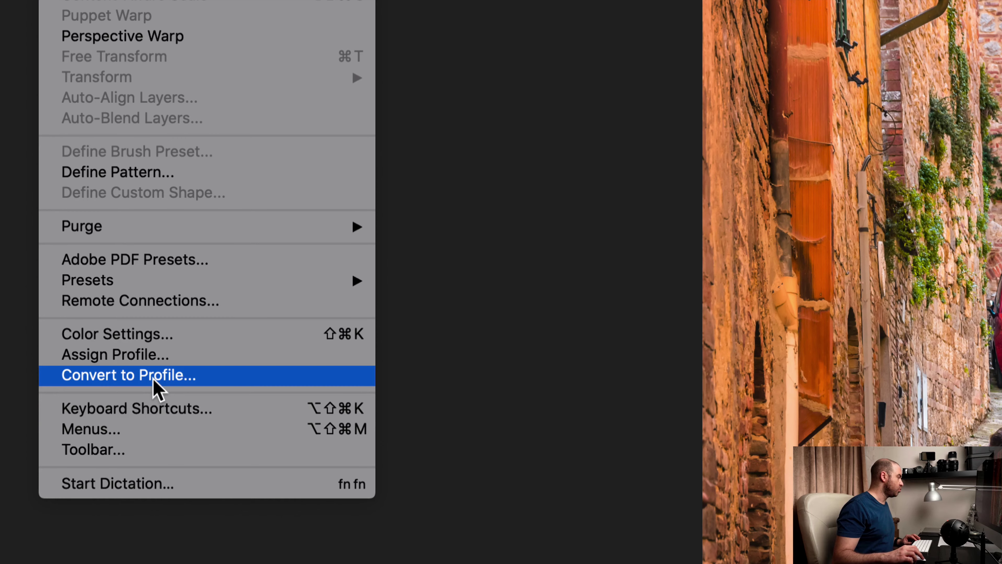
left_click(155, 380)
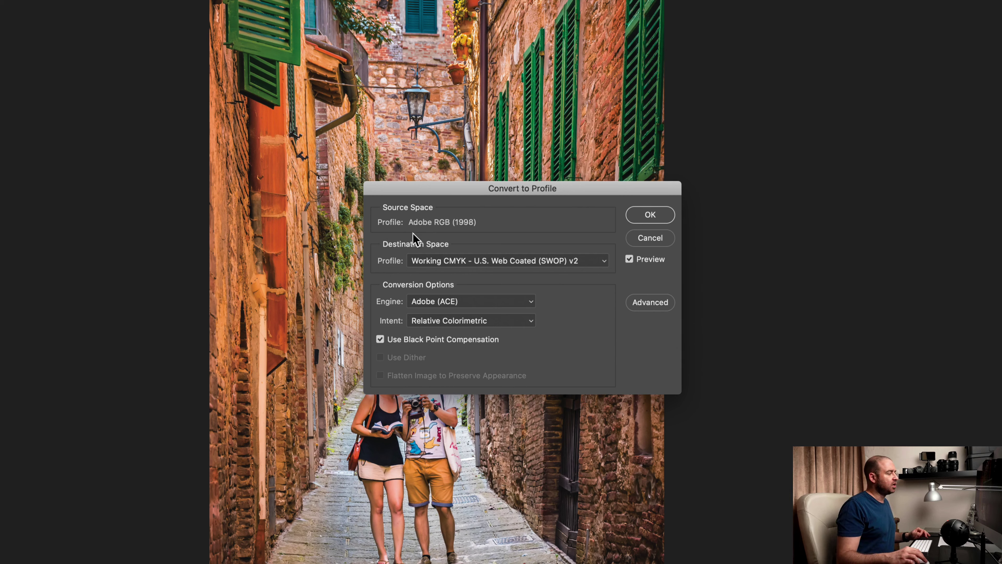
left_click(489, 264)
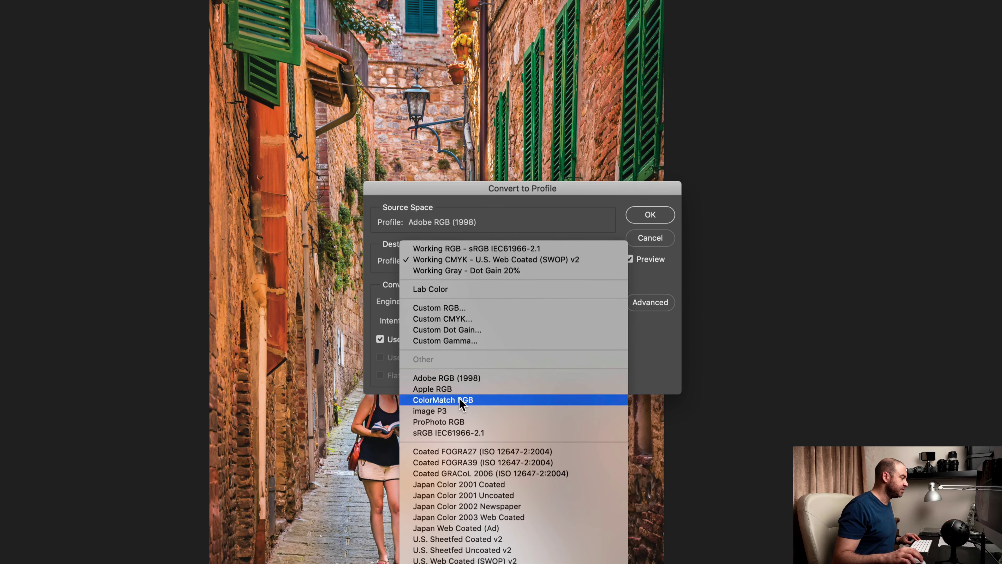
left_click(424, 433)
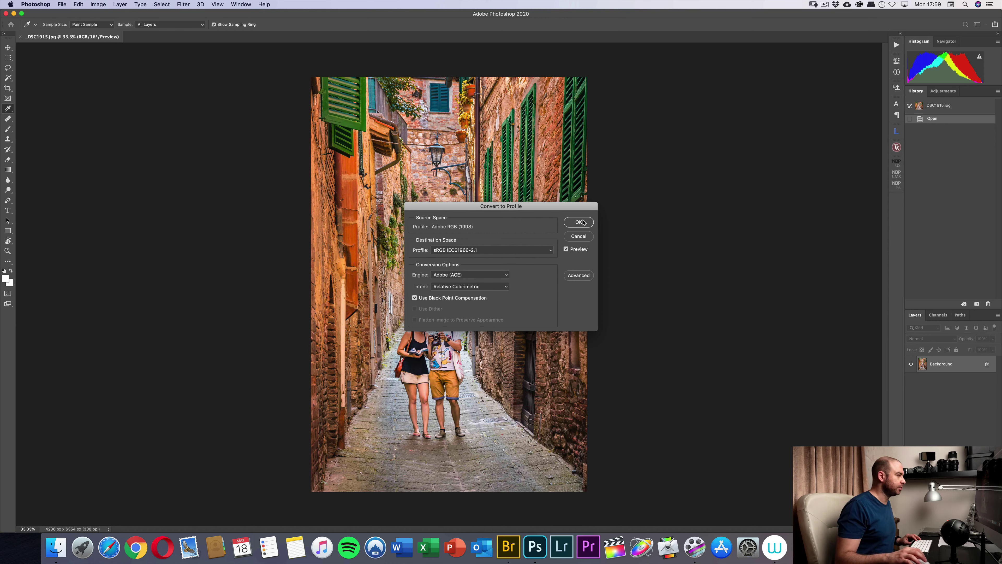
left_click(584, 224)
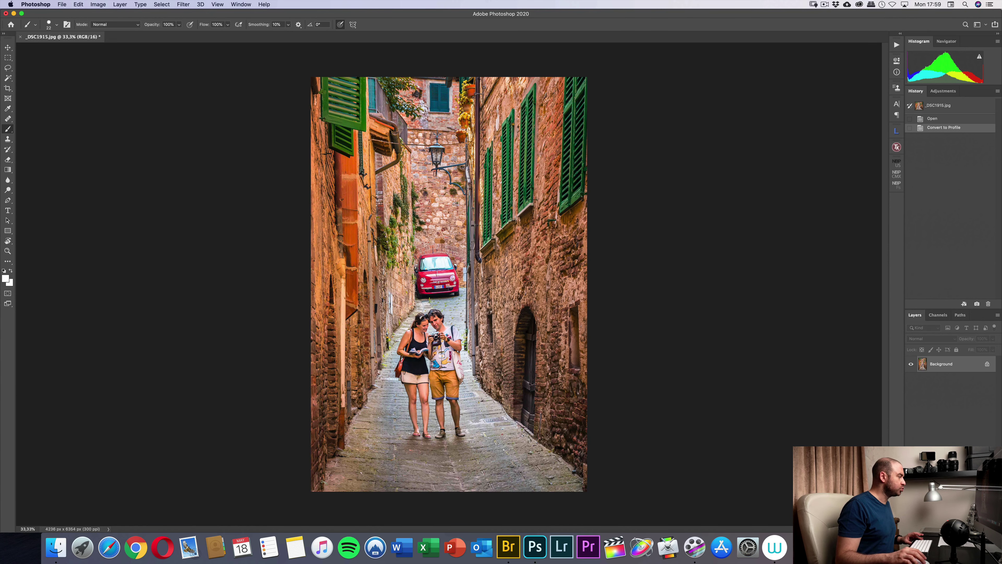
key("super+0")
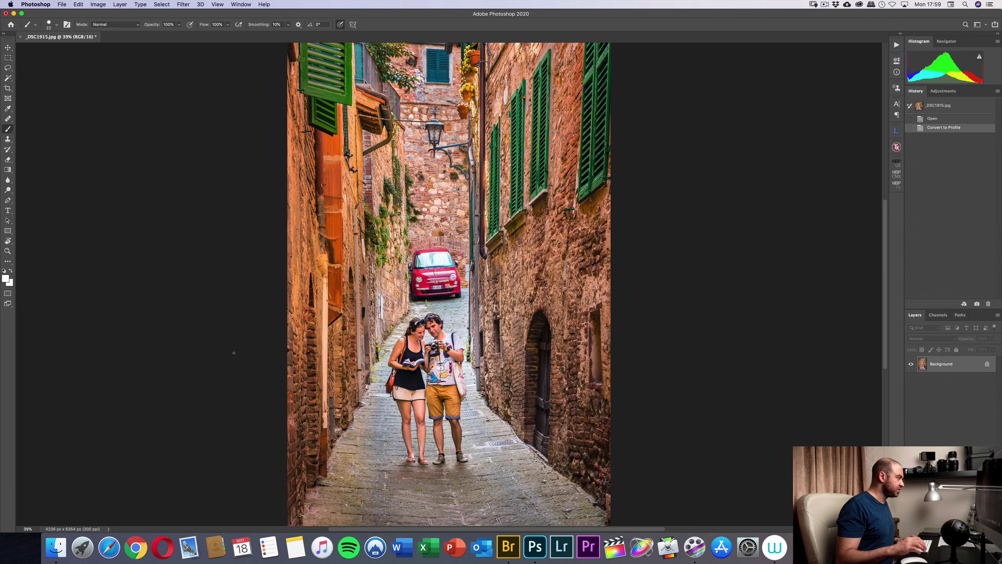
mouse_move(511, 345)
left_mouse_down()
mouse_move(460, 419)
mouse_move(449, 168)
left_mouse_up()
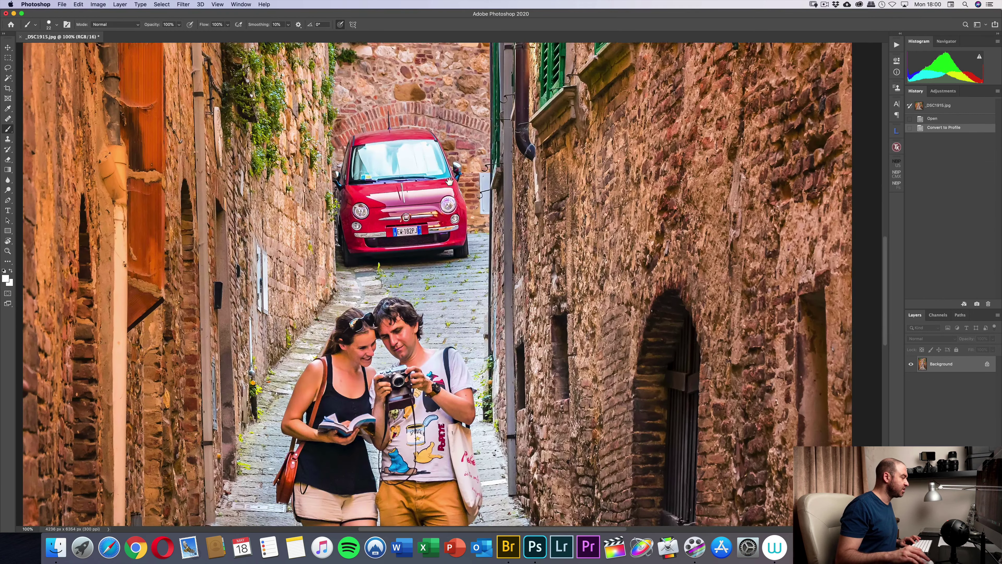
scroll(473, 239, "down", 6)
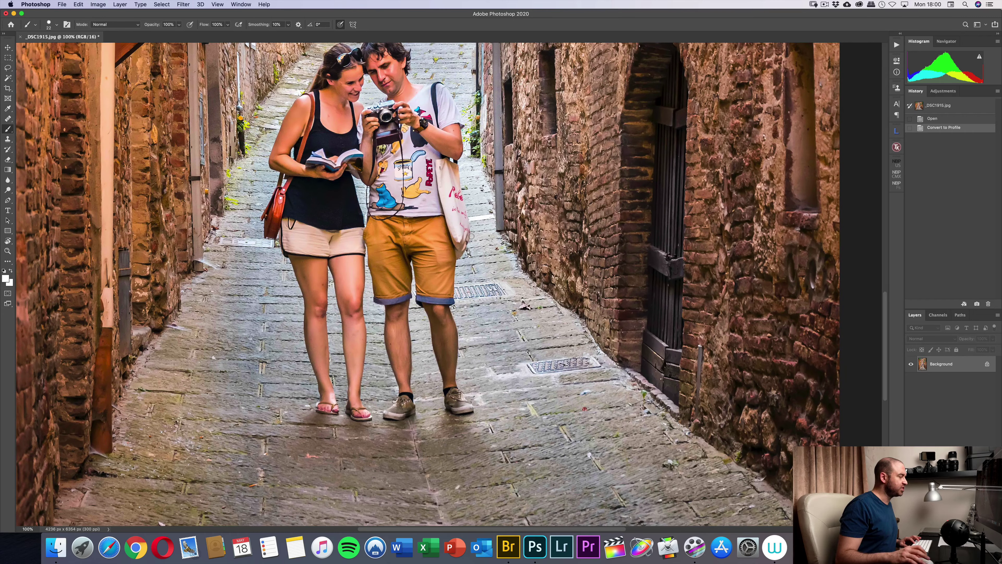
key("super+0")
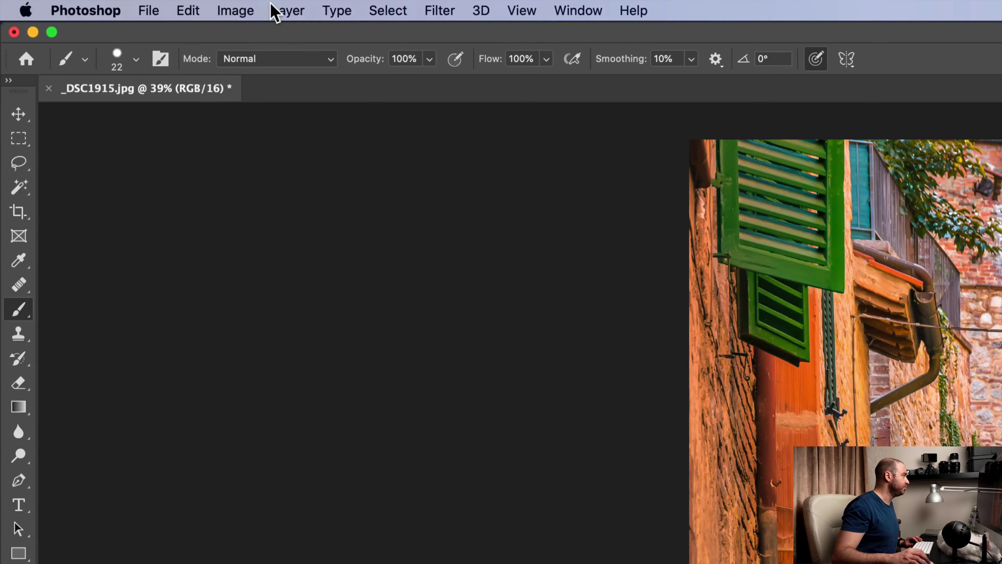
Step: Switch the image to 8 Bits/Channel, then zoom to 300% on the couple to check detail
left_click(241, 11)
mouse_move(245, 32)
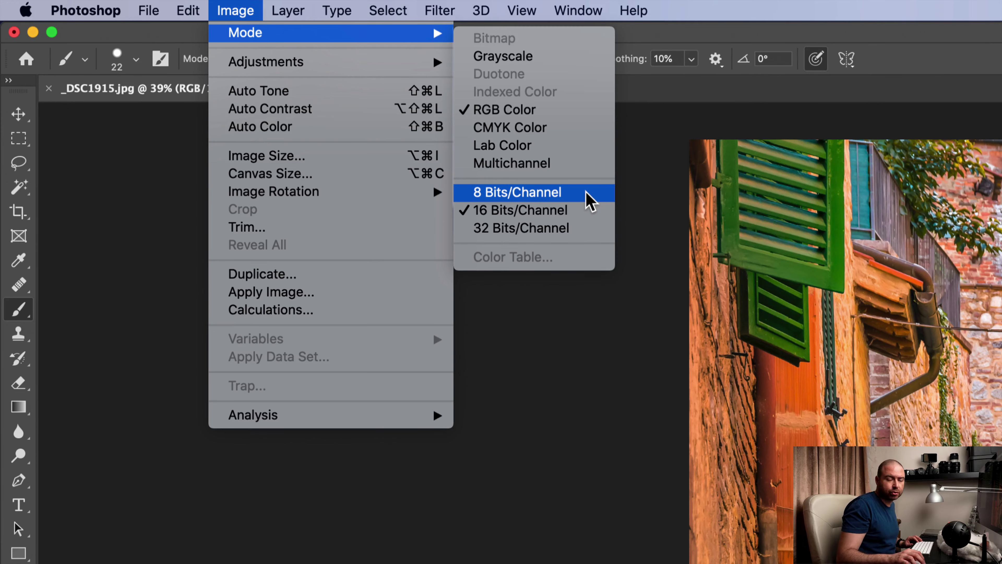
left_click(590, 197)
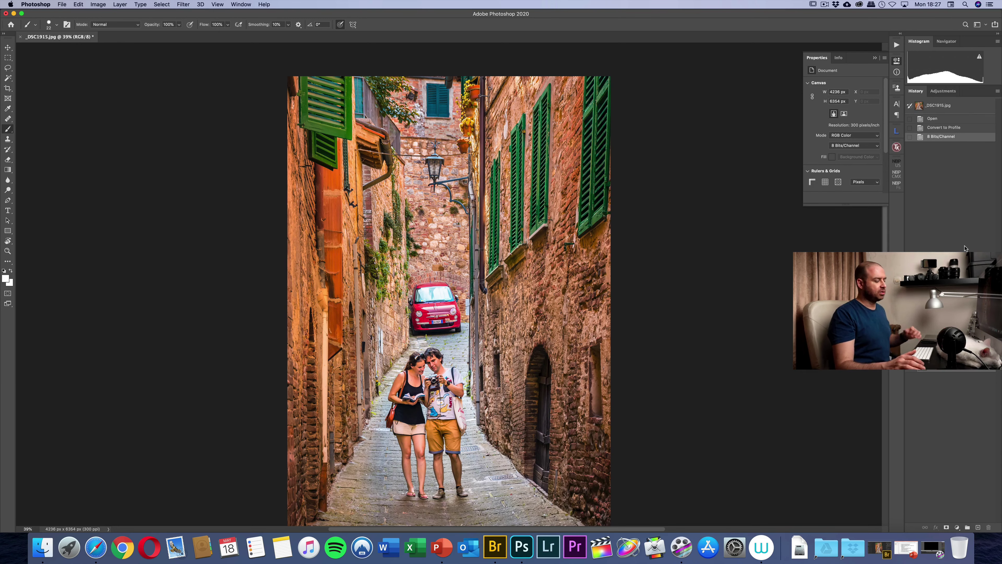
scroll(965, 248, "down", 3)
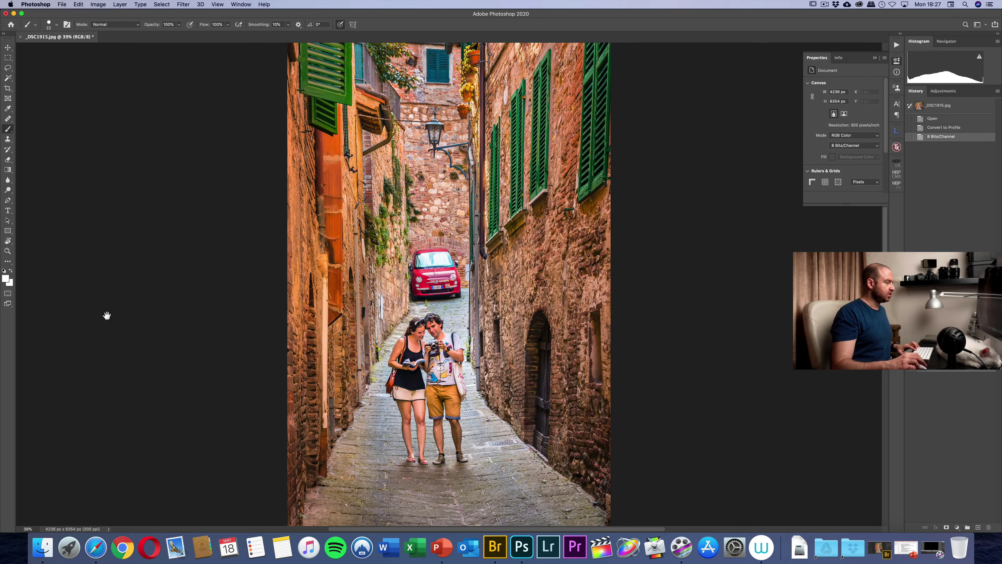
left_click(441, 326)
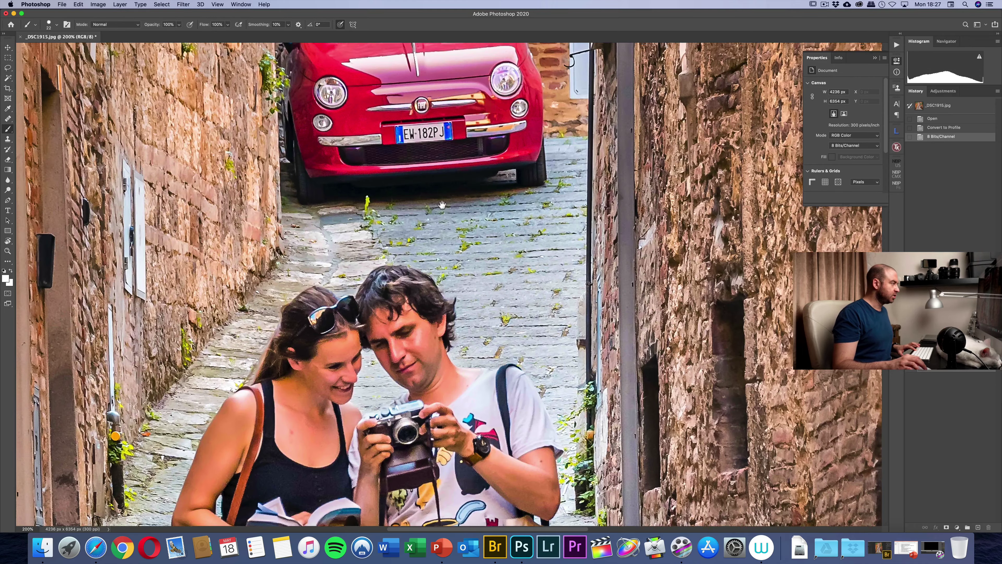
left_click_drag(439, 83, 440, 277)
scroll(458, 290, "up", 5)
scroll(477, 304, "up", 5)
scroll(499, 318, "up", 5)
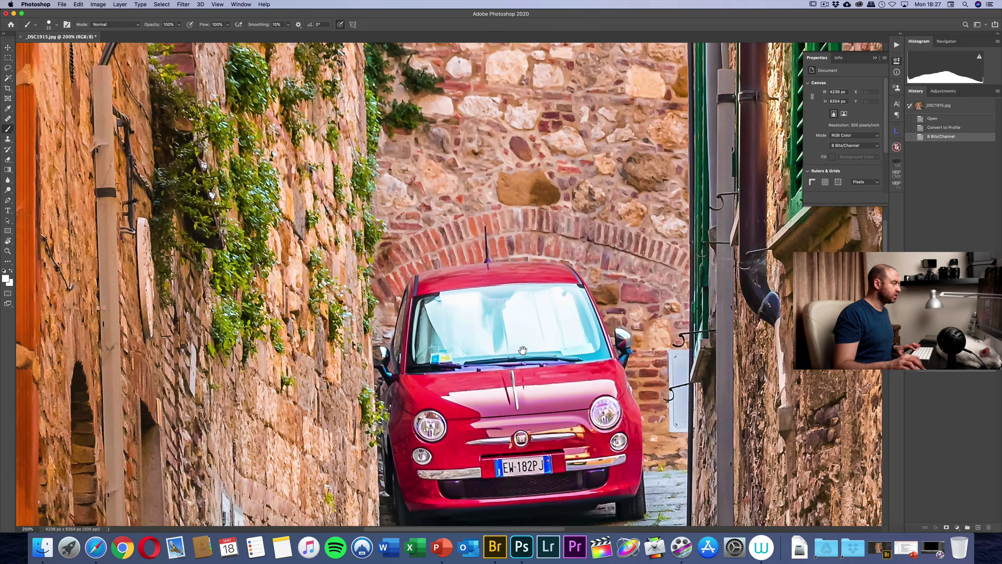
scroll(522, 333, "up", 3)
scroll(522, 334, "down", 20)
key("super+equal")
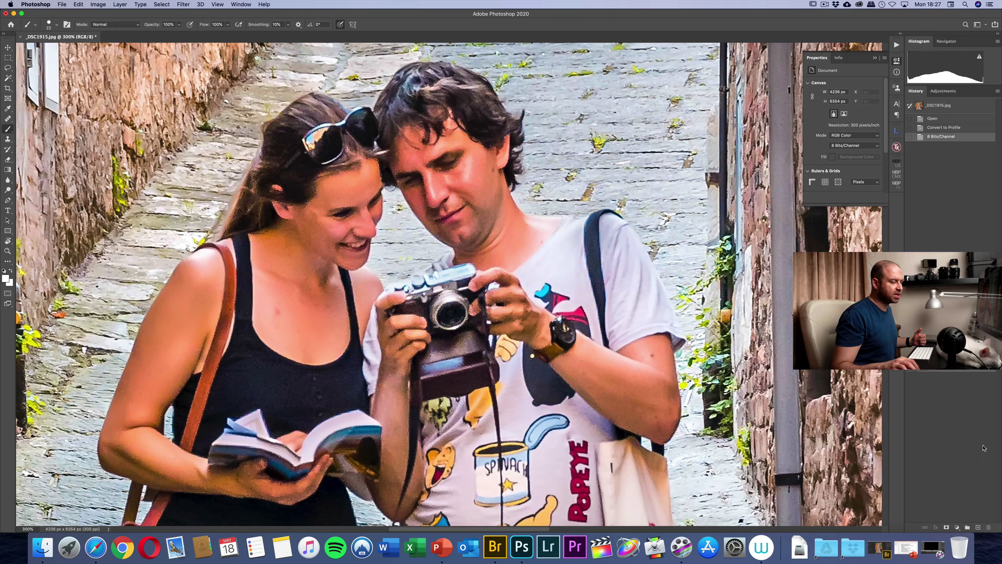
Step: Add a Hue/Saturation adjustment layer on the Reds channel with Hue +3, Saturation -6
left_click(958, 527)
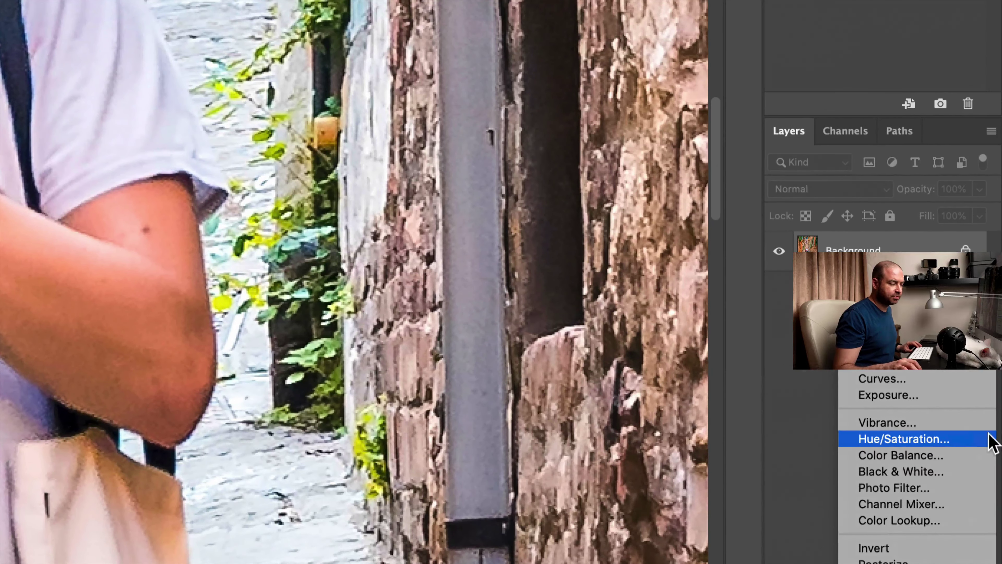
left_click(962, 438)
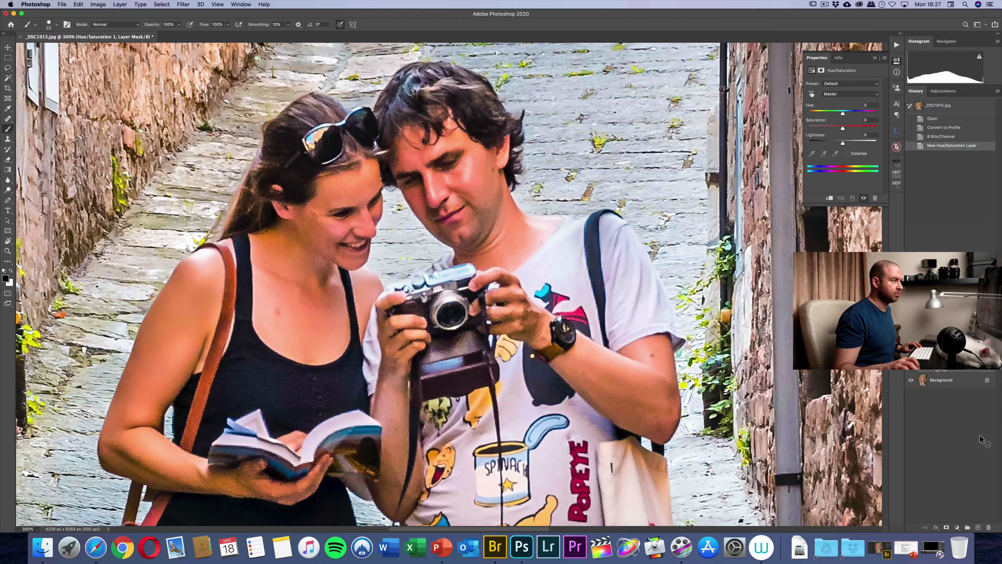
left_click(847, 93)
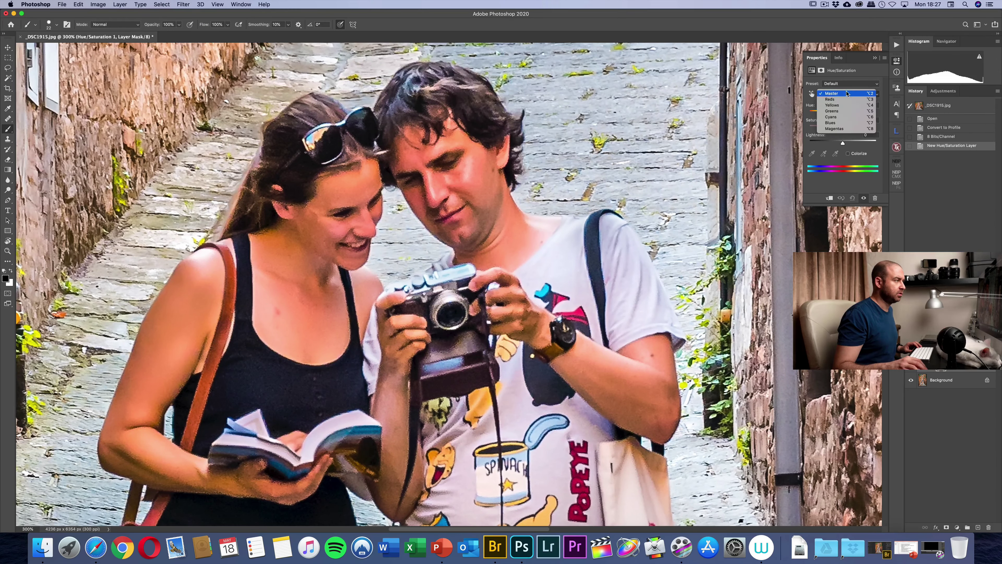
left_click(846, 100)
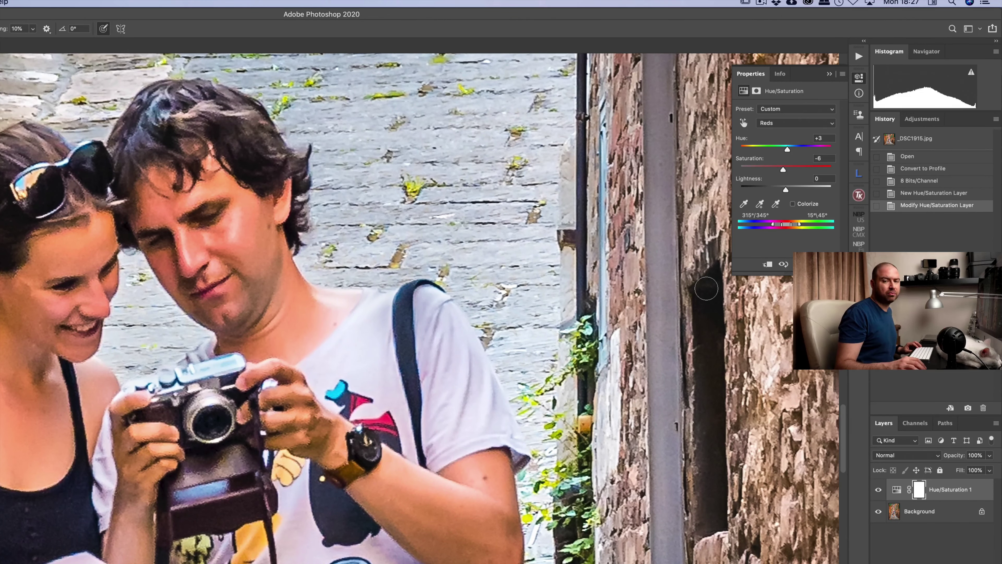
key("super+0")
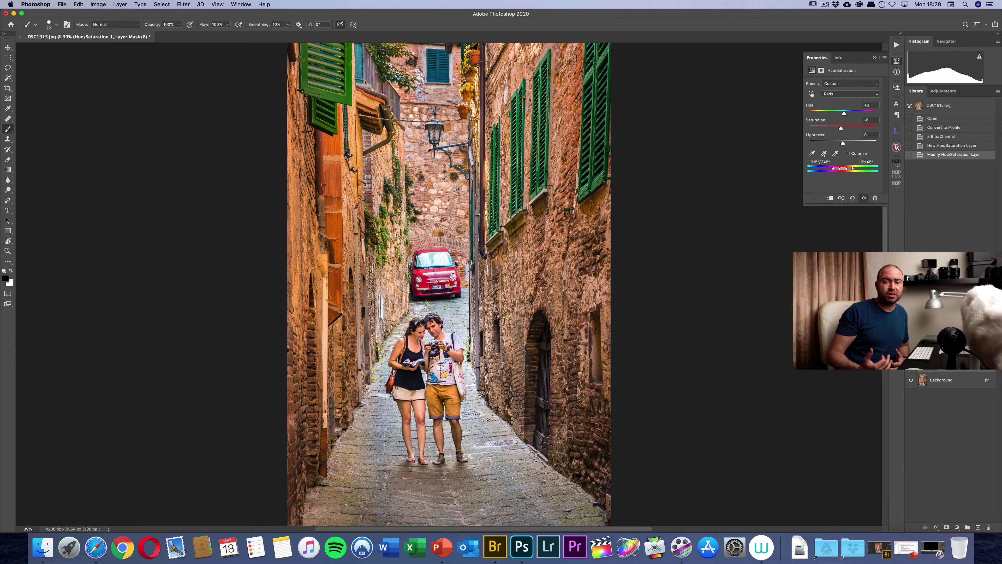
Step: Set the pasteboard surrounding the photo to a custom pure white (ffffff) colour
right_click(693, 271)
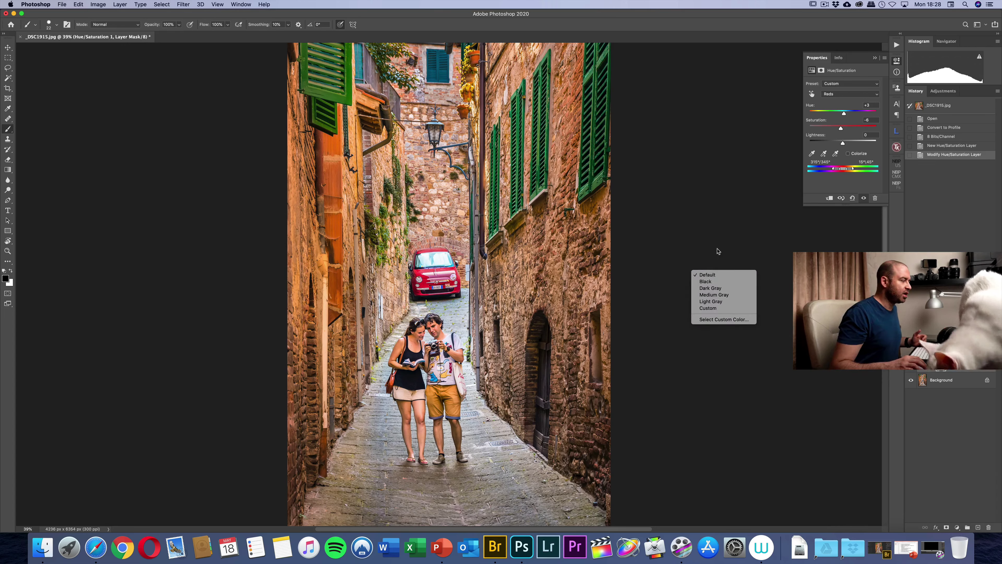
left_click(731, 319)
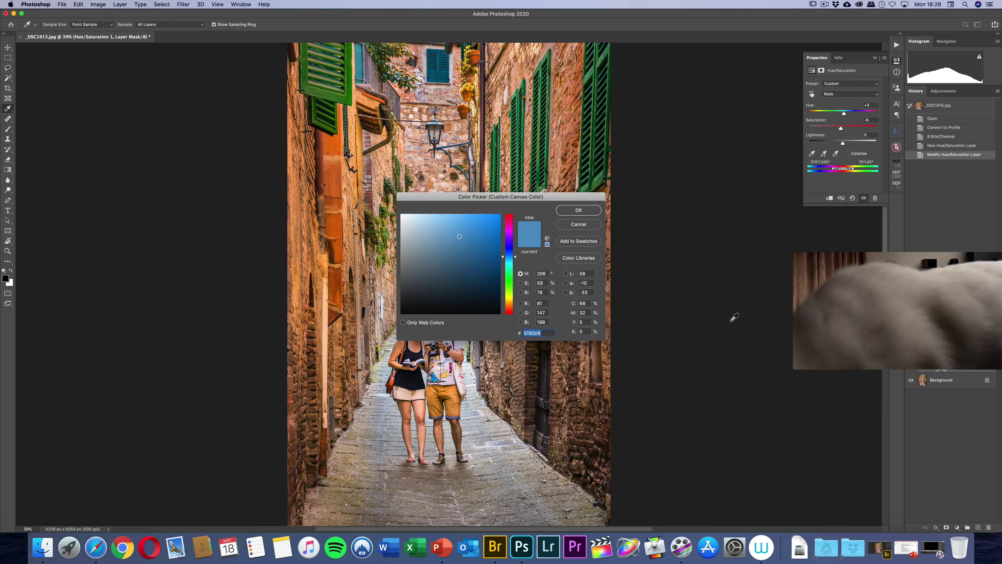
left_click(398, 214)
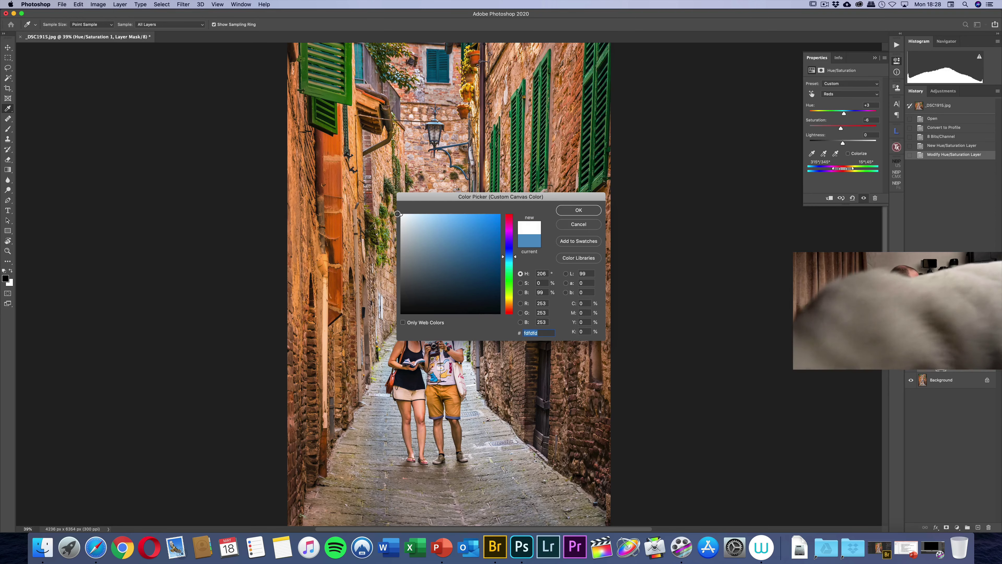
left_click(592, 213)
key("b")
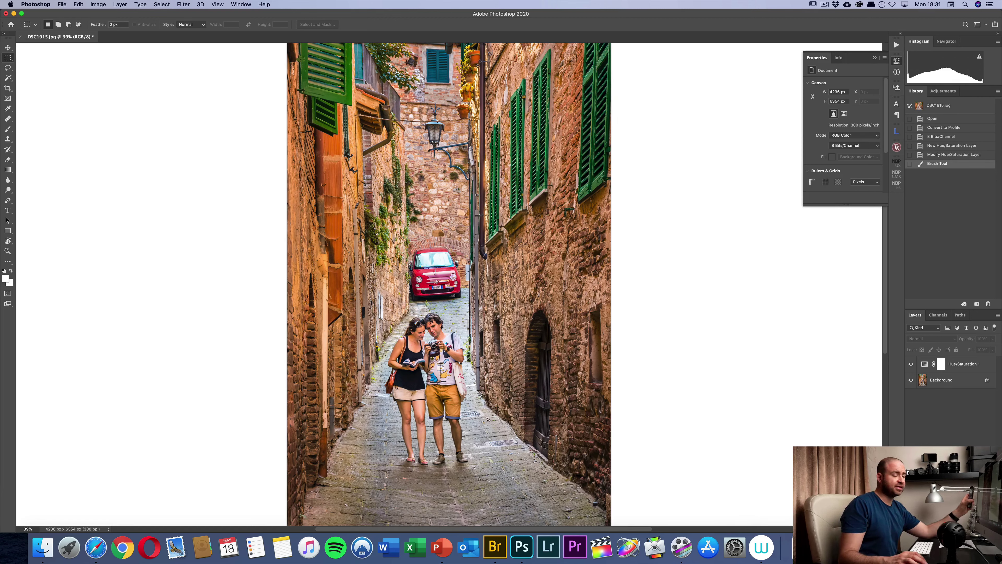
Step: Zoom out, fit the photo to the window, and close the floating Properties panel
left_click(8, 253)
left_click(61, 25)
left_click(493, 221)
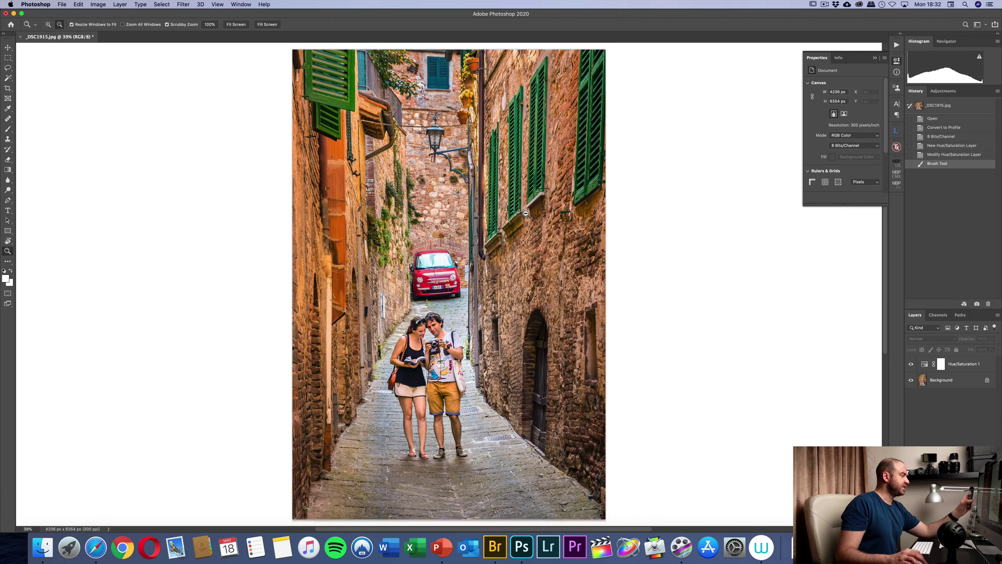
left_click(493, 221)
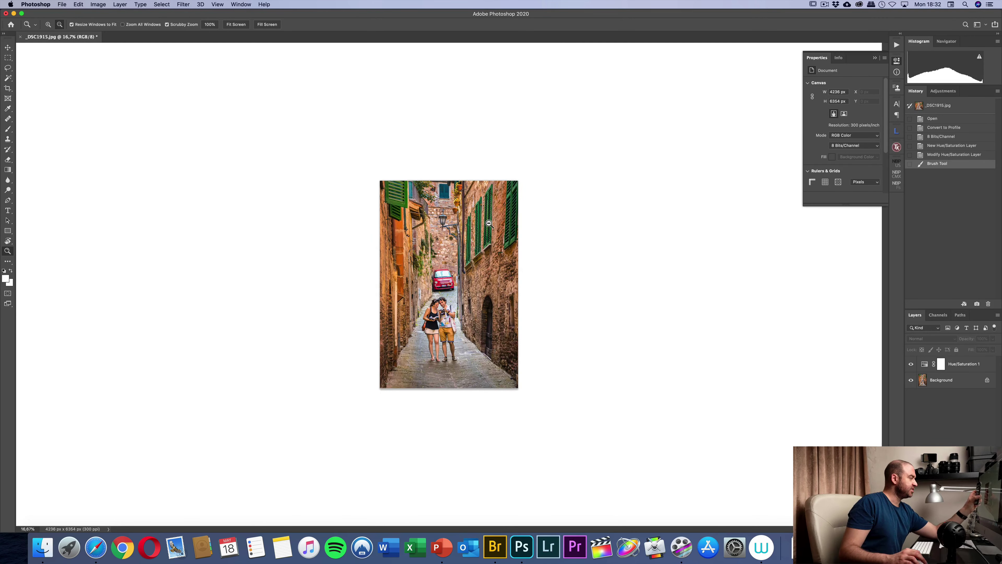
left_click(489, 223)
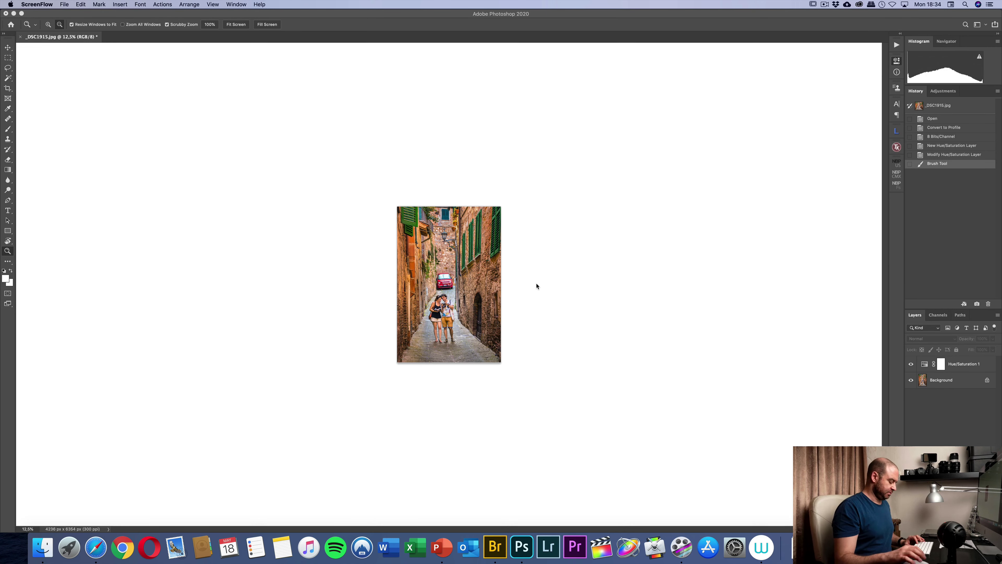
left_click(537, 288)
key("super+0")
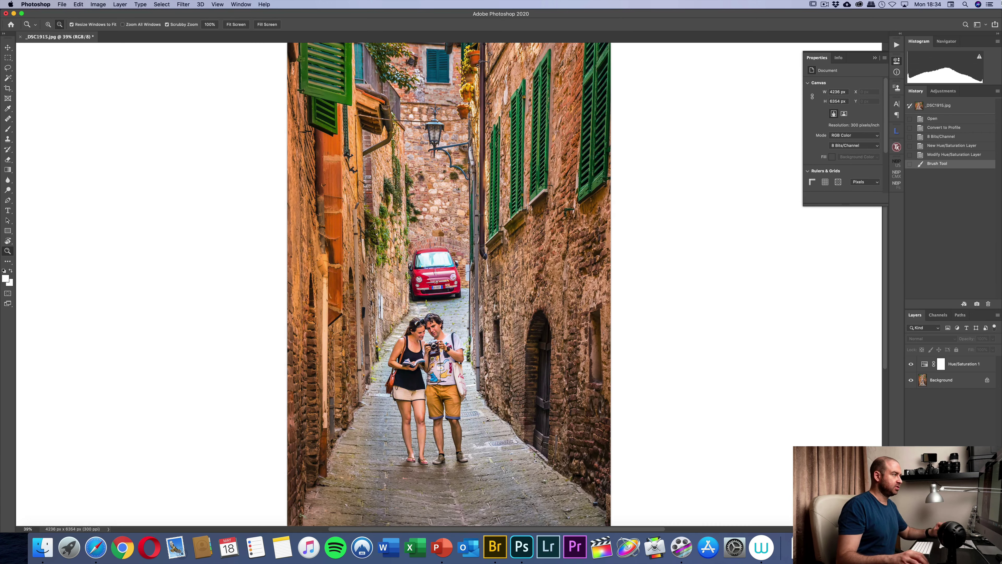
left_click(875, 58)
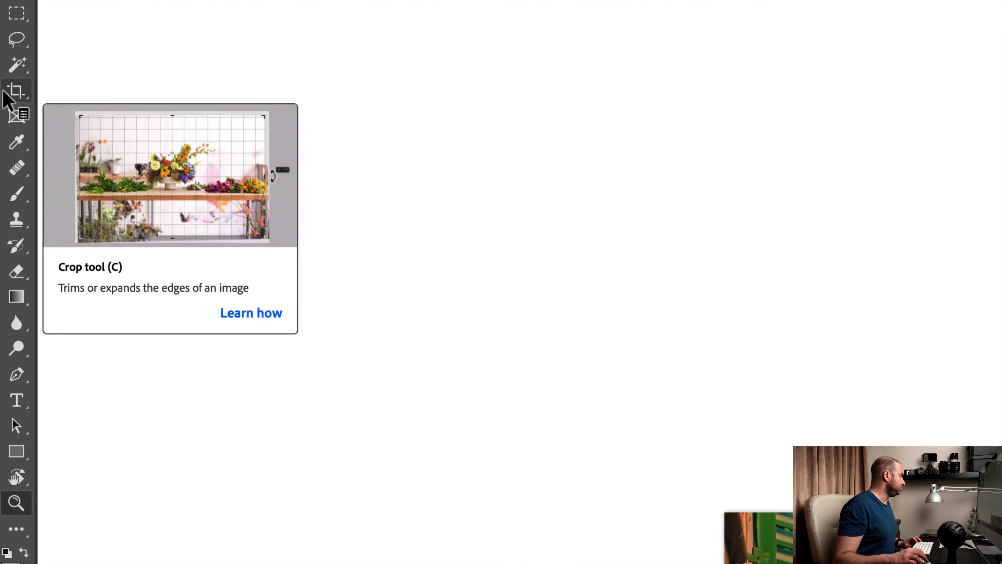
Step: Try a square 1:1 crop on the photo, shrinking it from the top corners
left_click(6, 95)
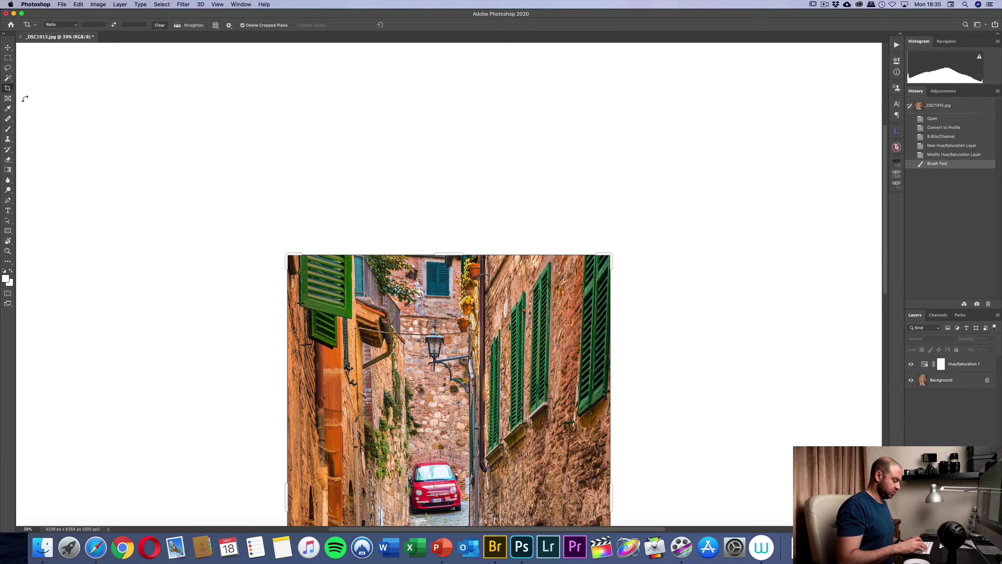
key("super+0")
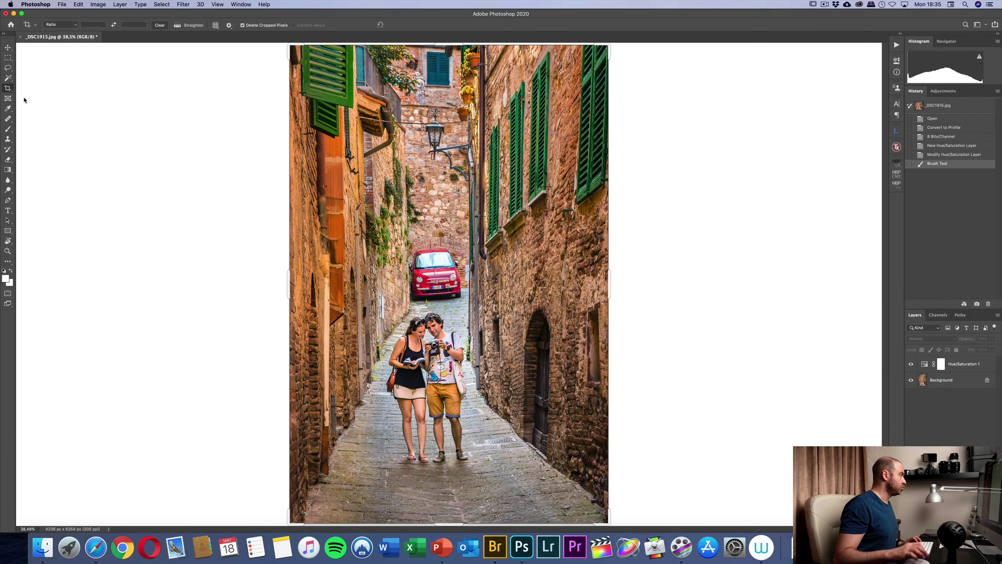
left_click(66, 27)
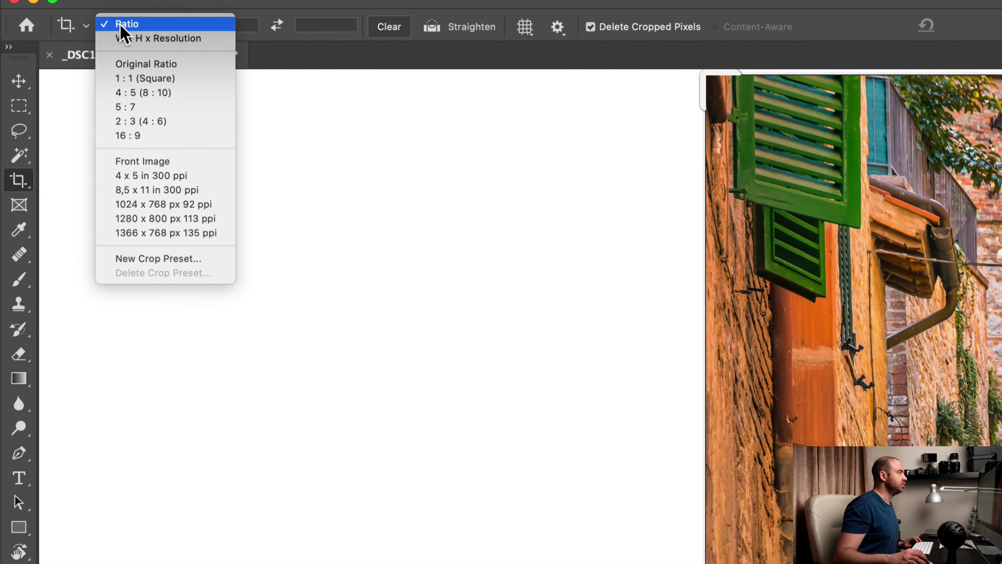
left_click(141, 79)
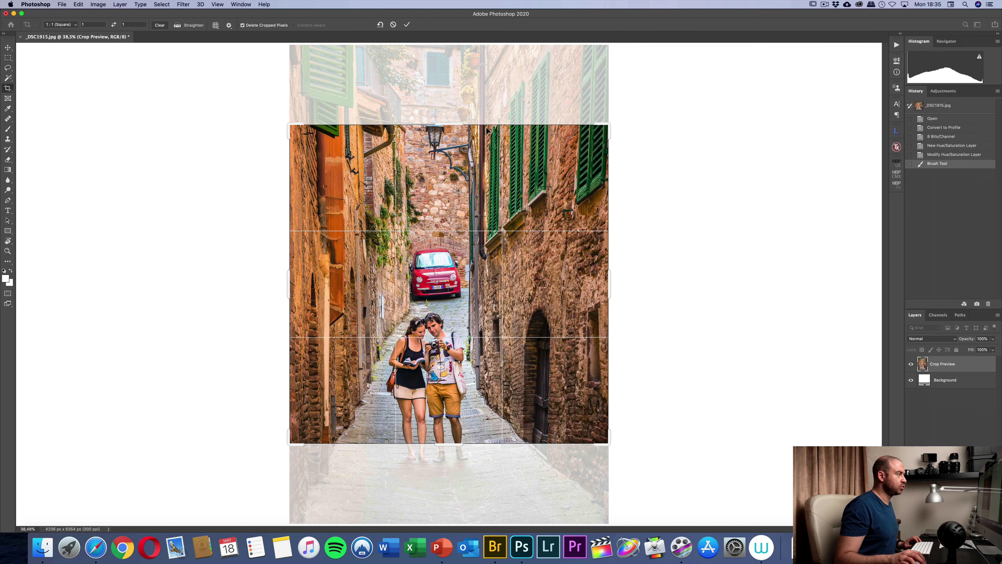
left_click_drag(424, 187, 422, 158)
left_click_drag(288, 126, 306, 141)
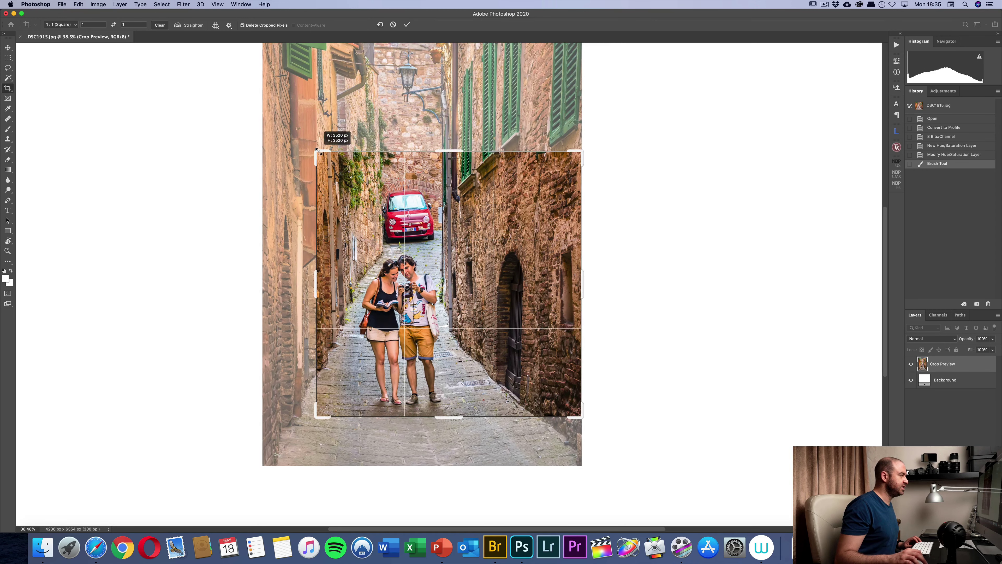
left_click_drag(589, 147, 553, 170)
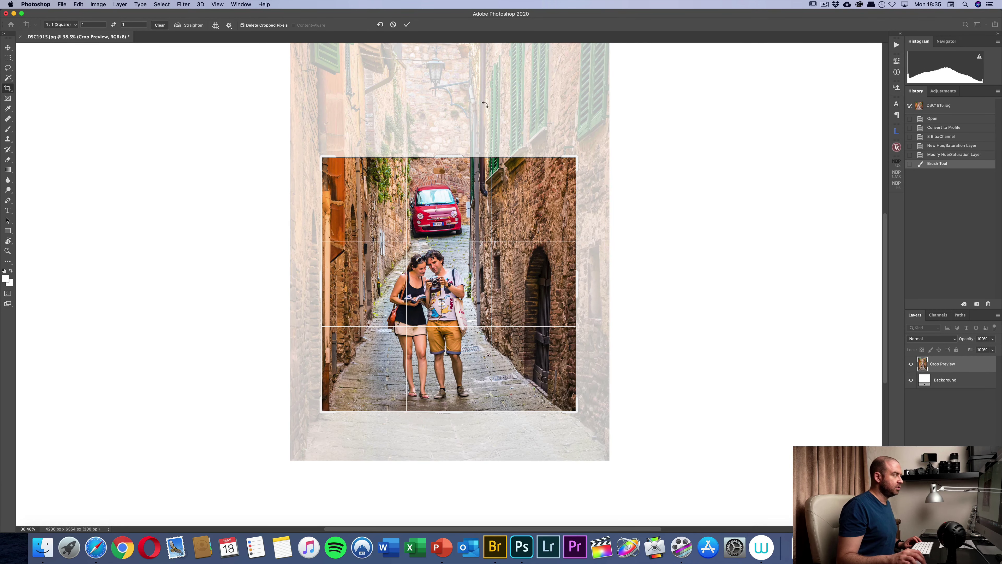
Step: Change the crop to a wide 1.91:1 ratio and position the couple inside it
left_click(62, 25)
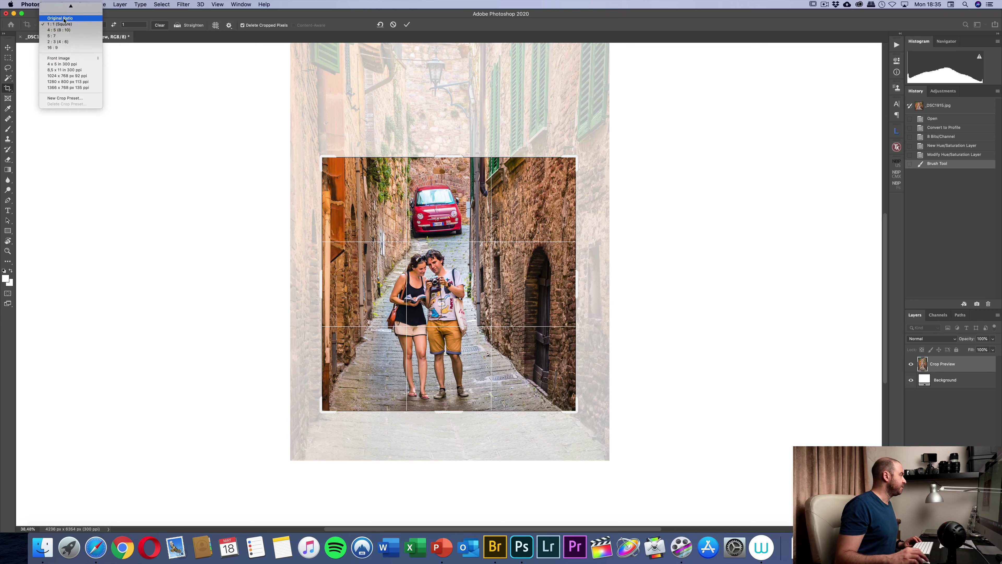
left_click(149, 17)
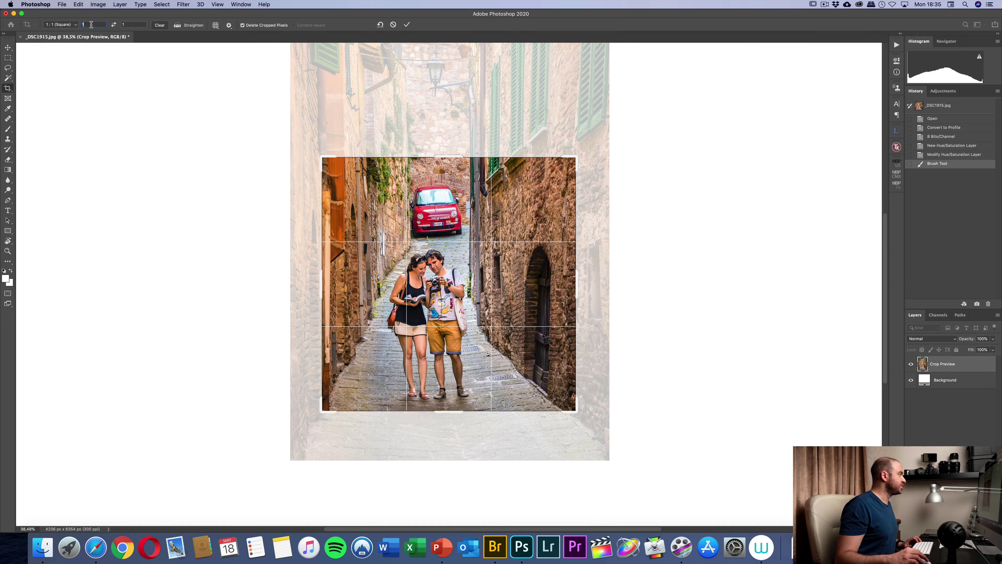
type("1.91")
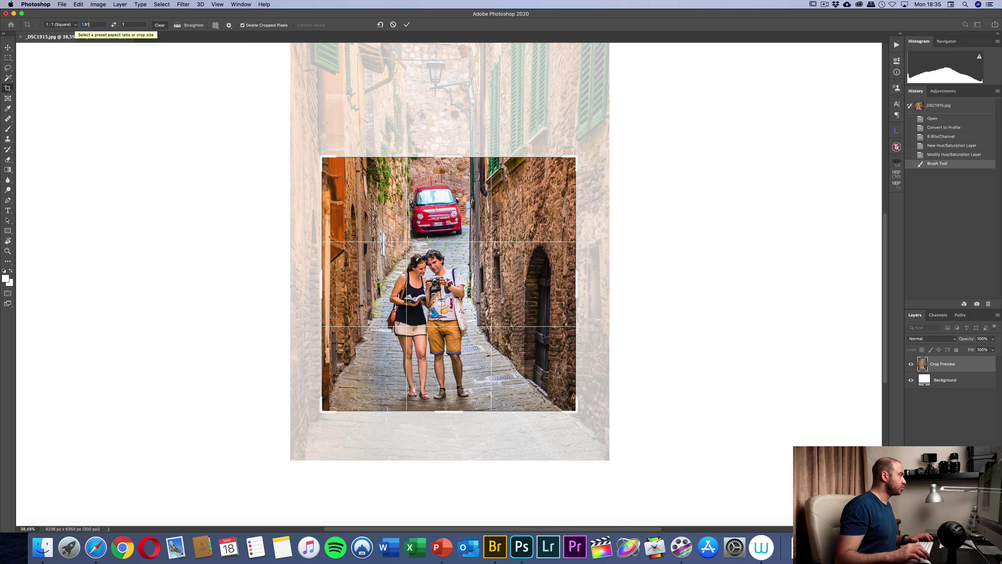
left_click(132, 25)
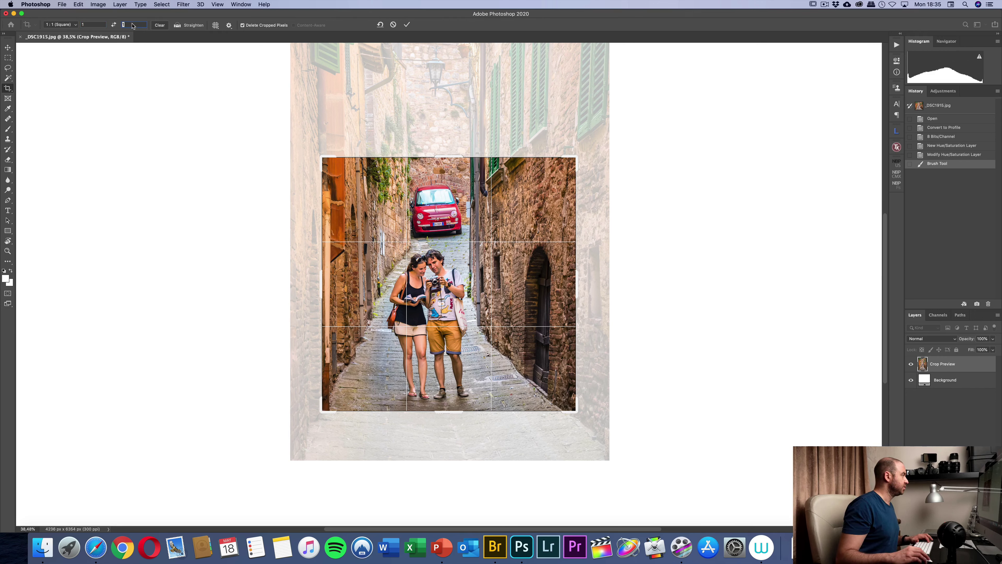
key("Return")
type("1,91")
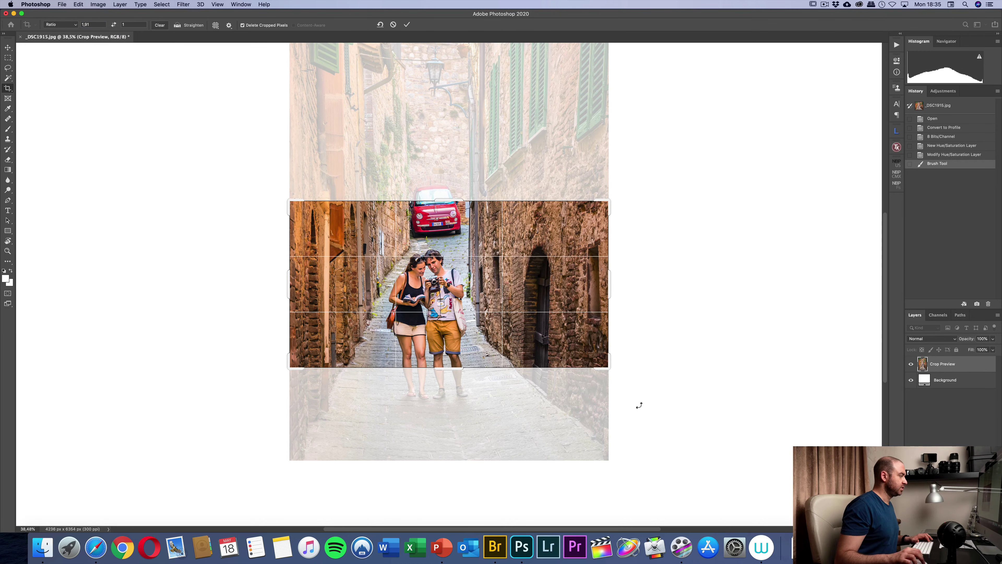
left_click_drag(485, 238, 483, 211)
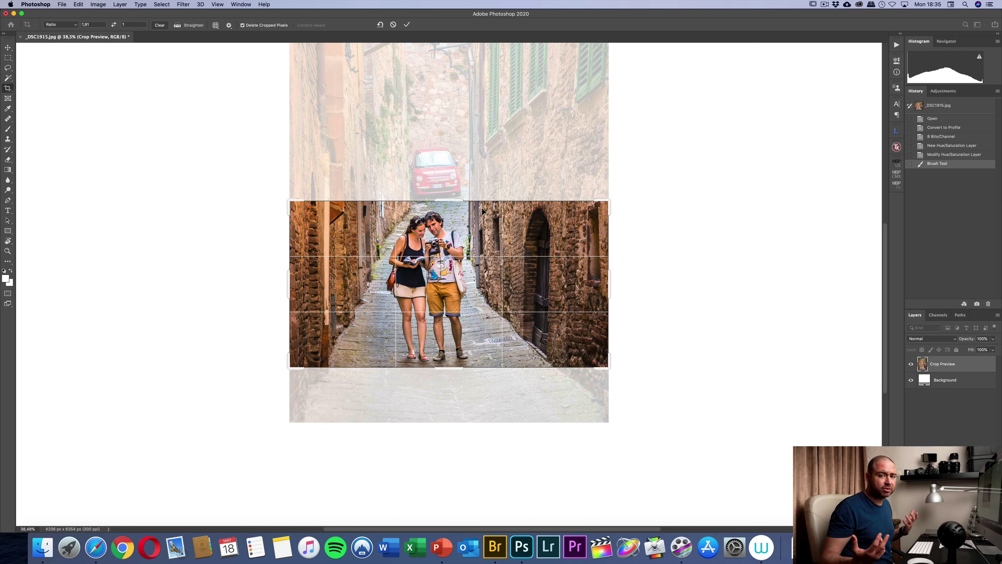
left_click_drag(506, 314, 506, 310)
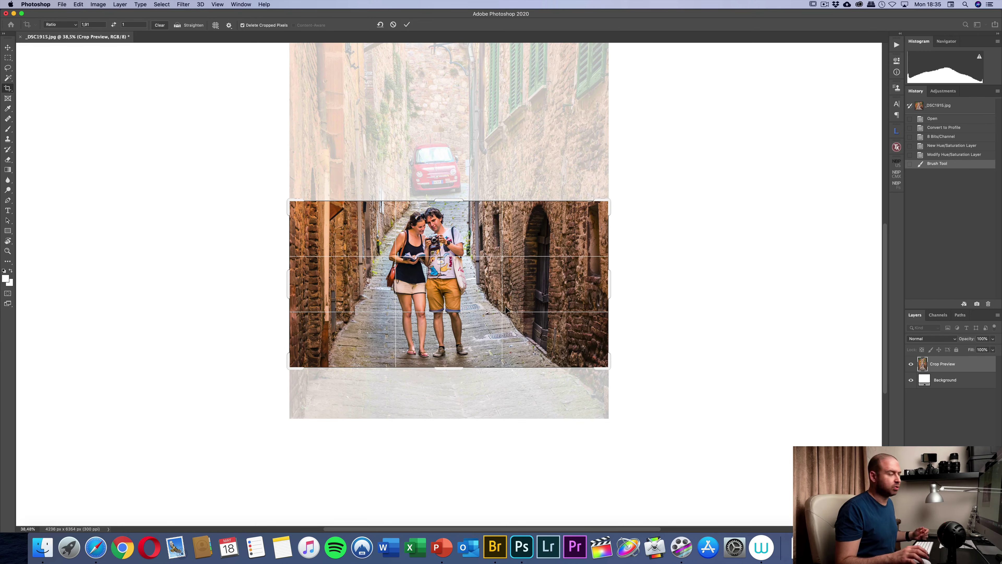
left_click(71, 25)
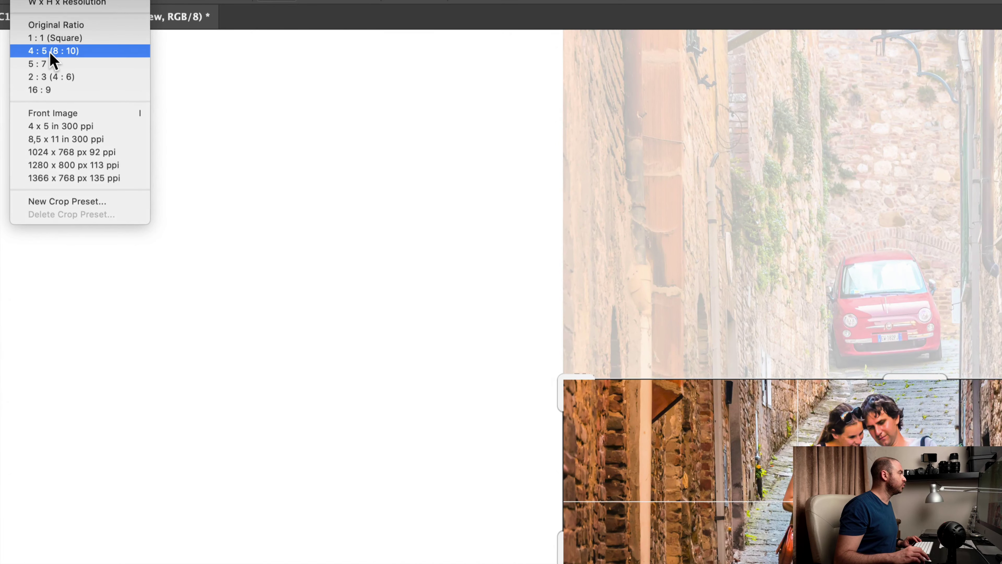
Step: Apply a 4:5 (8:10) crop, shifting the photo to keep the car and shutters
left_click(51, 55)
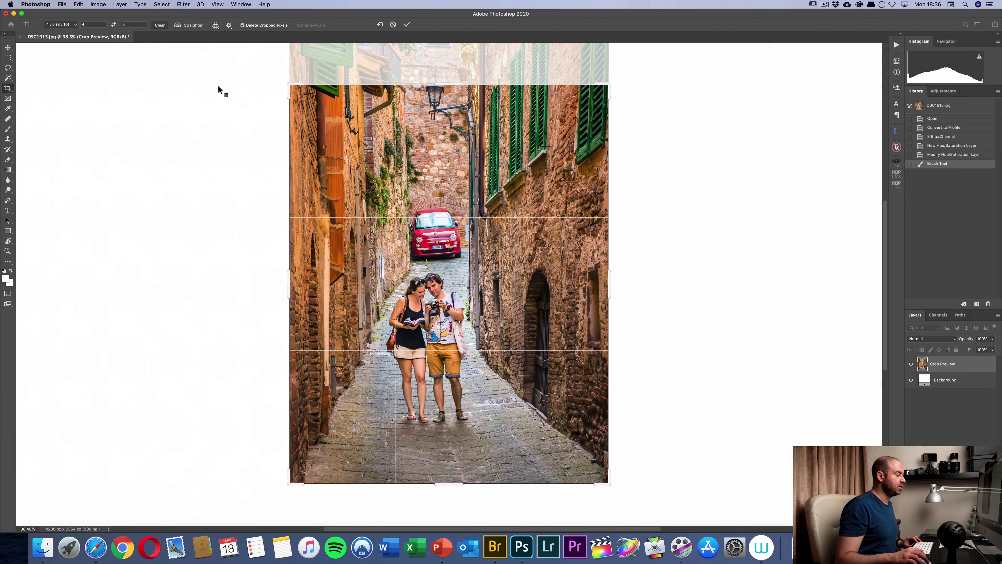
left_click_drag(448, 192, 445, 215)
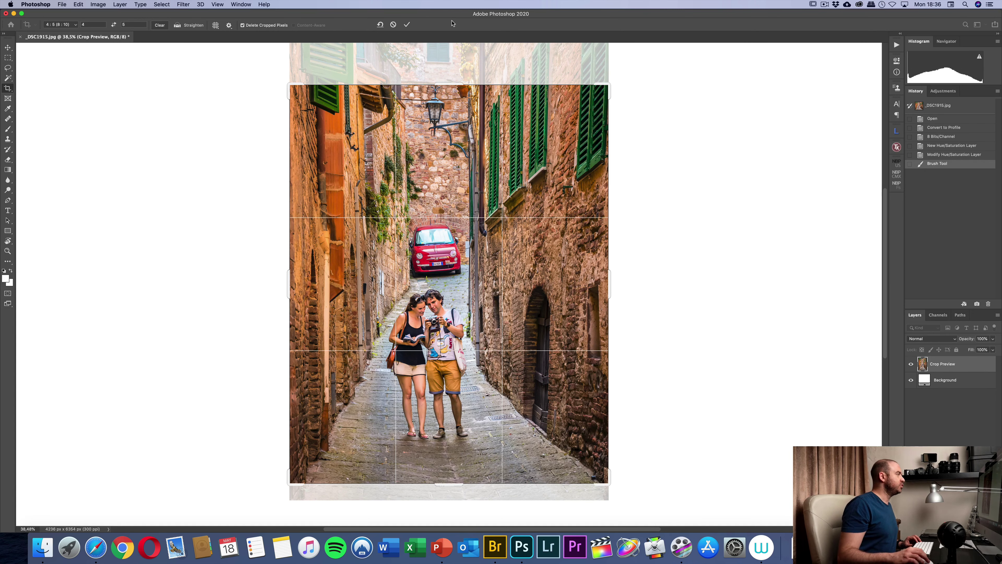
left_click_drag(440, 198, 441, 205)
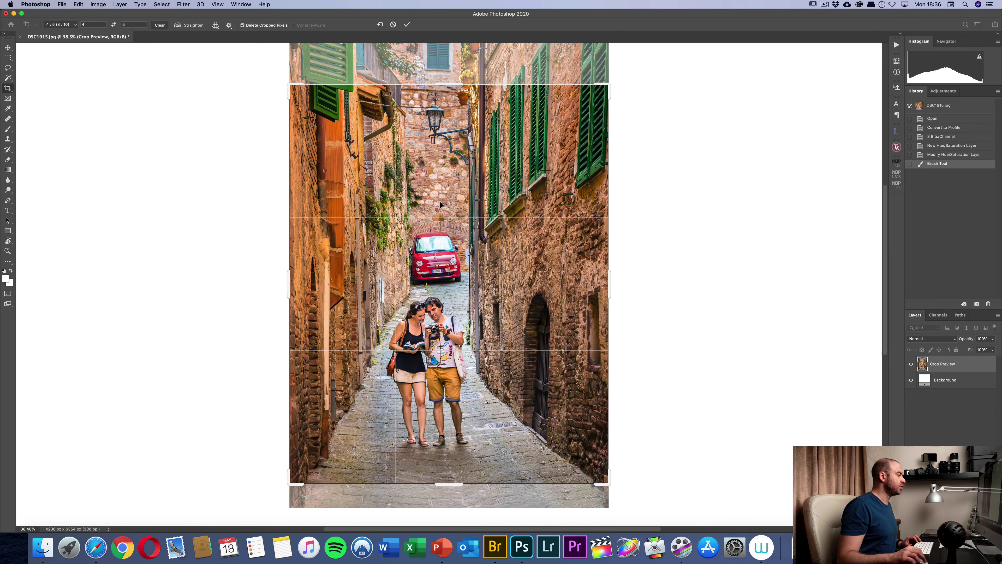
left_click(408, 25)
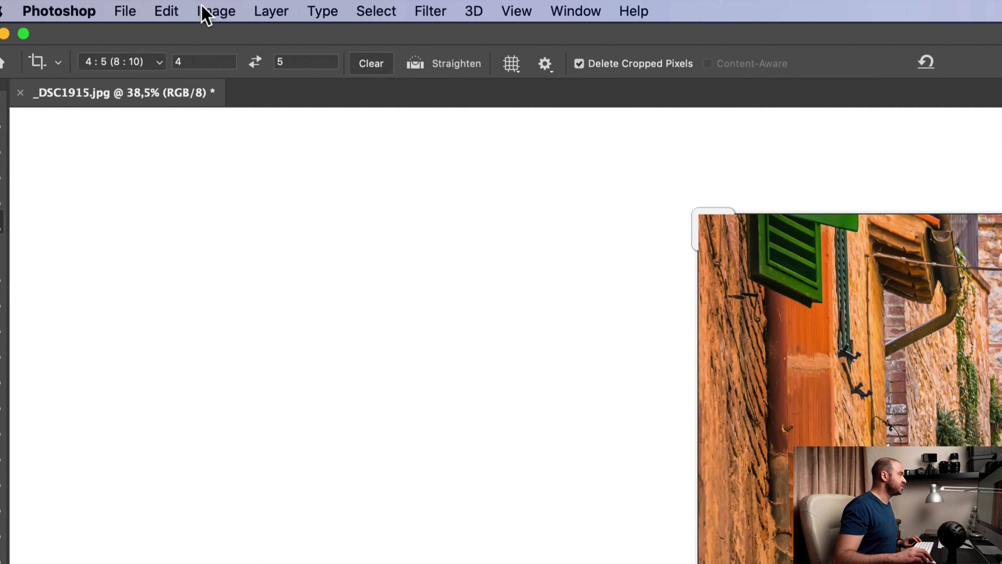
Step: Resize the image to 1080 × 1350 px at 300 ppi using Bicubic Sharper resampling
left_click(205, 12)
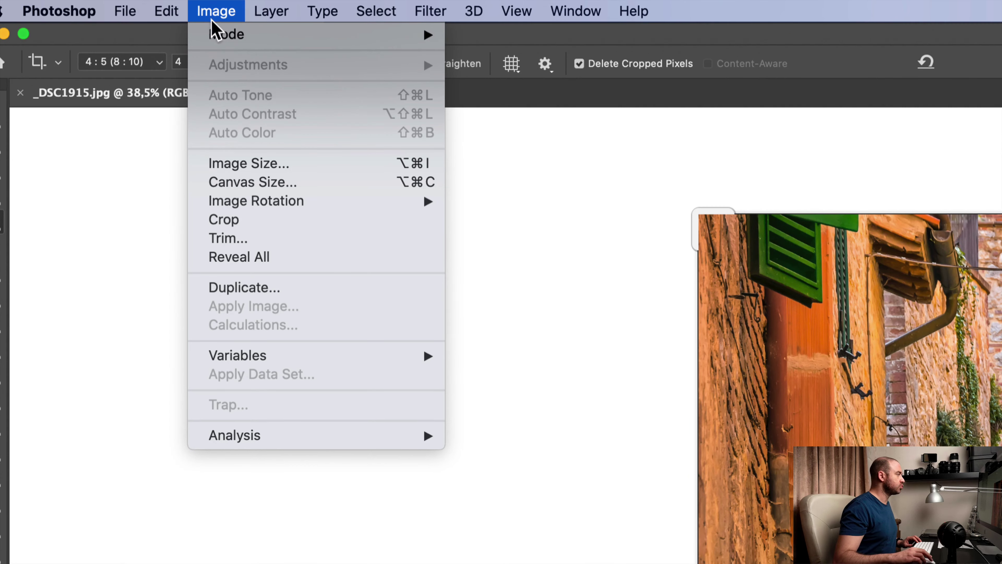
left_click(289, 168)
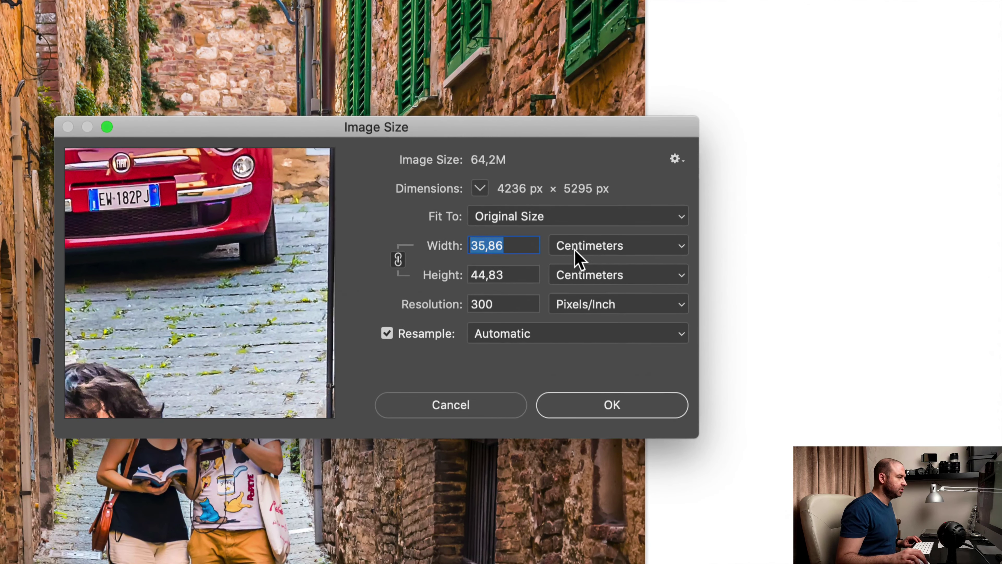
left_click(575, 249)
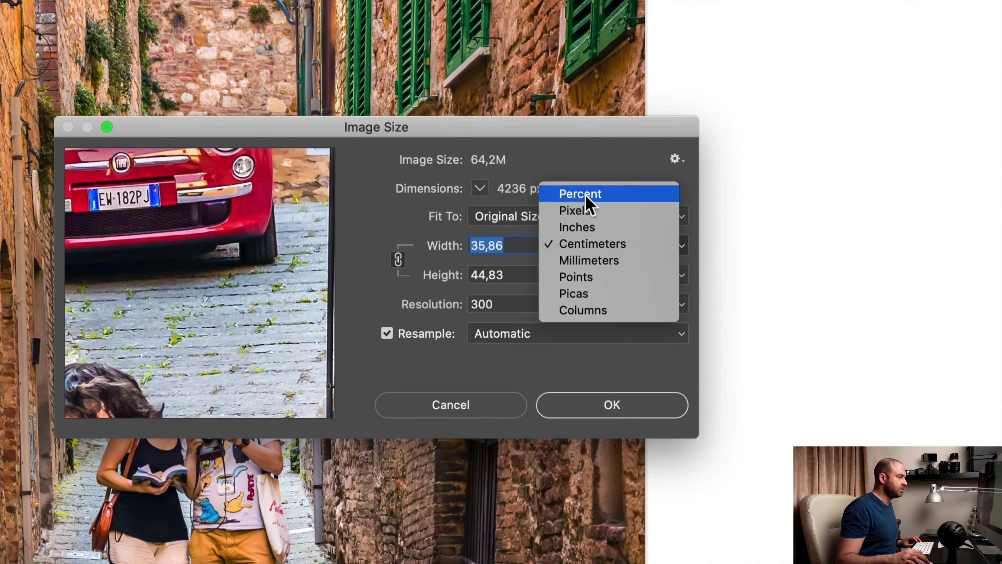
left_click(588, 213)
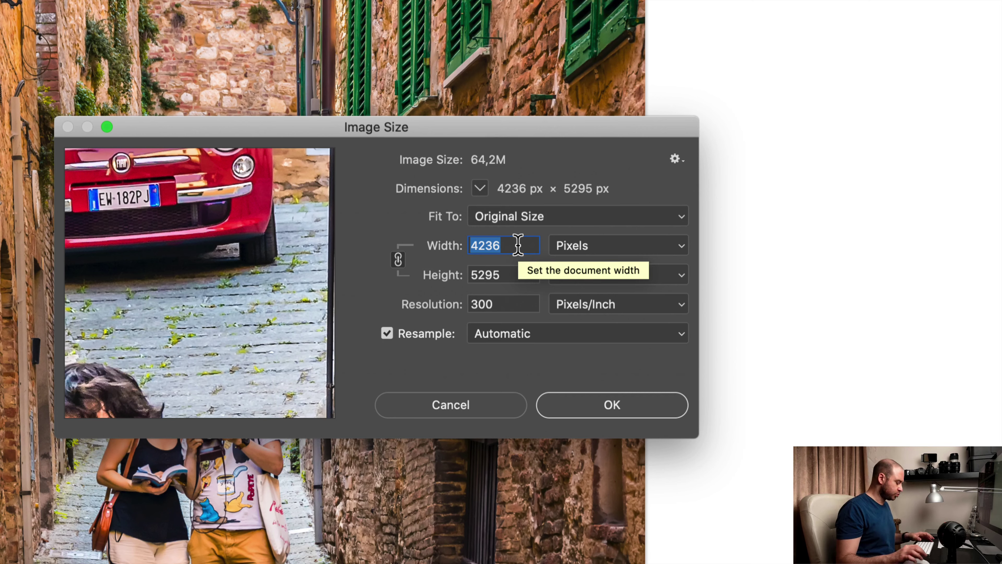
type("108")
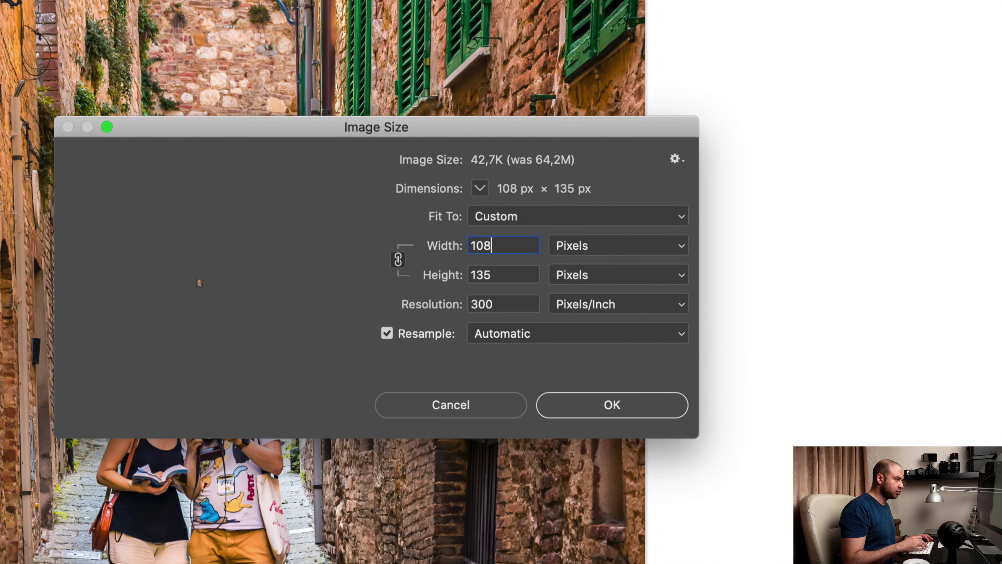
type("0")
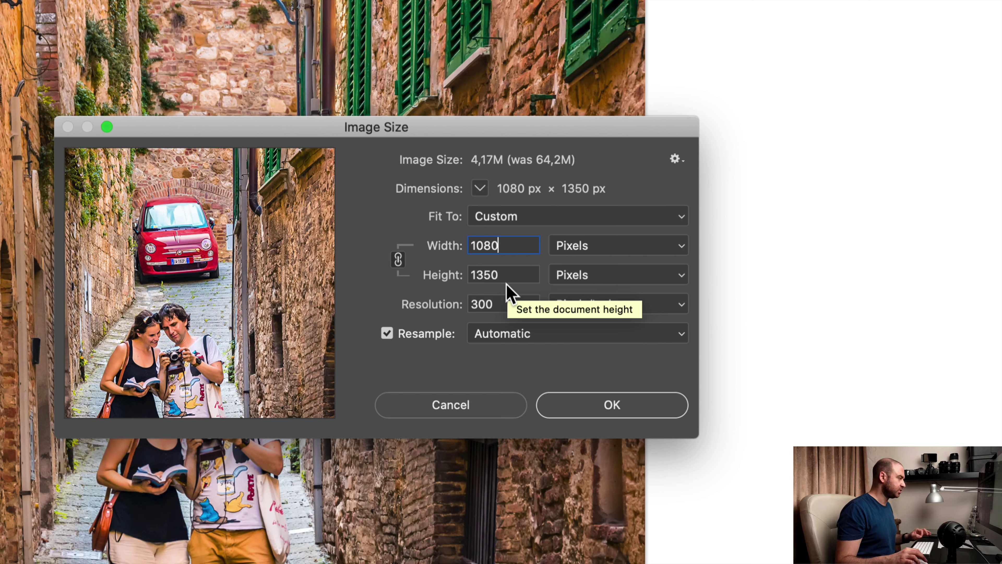
left_click(484, 335)
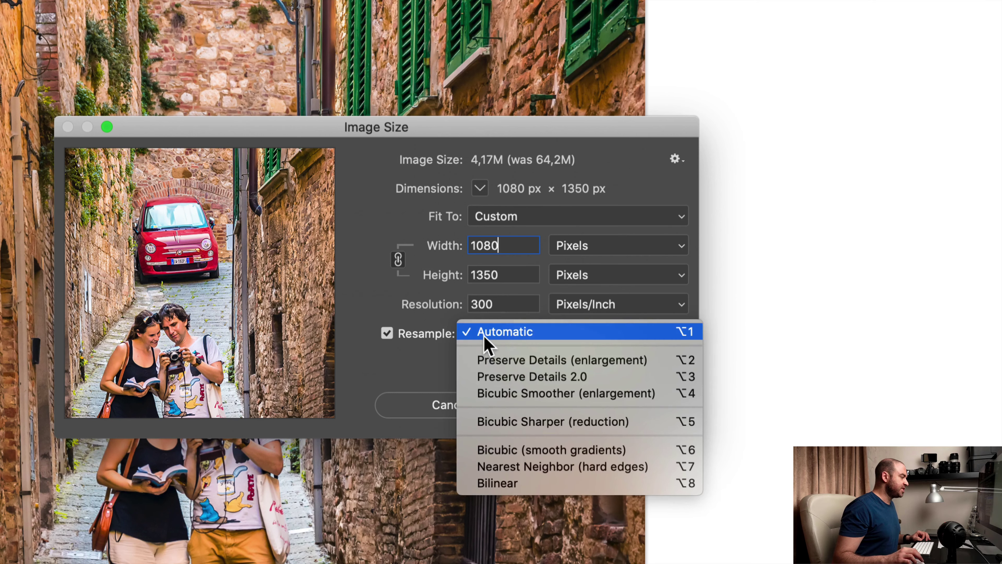
left_click(551, 421)
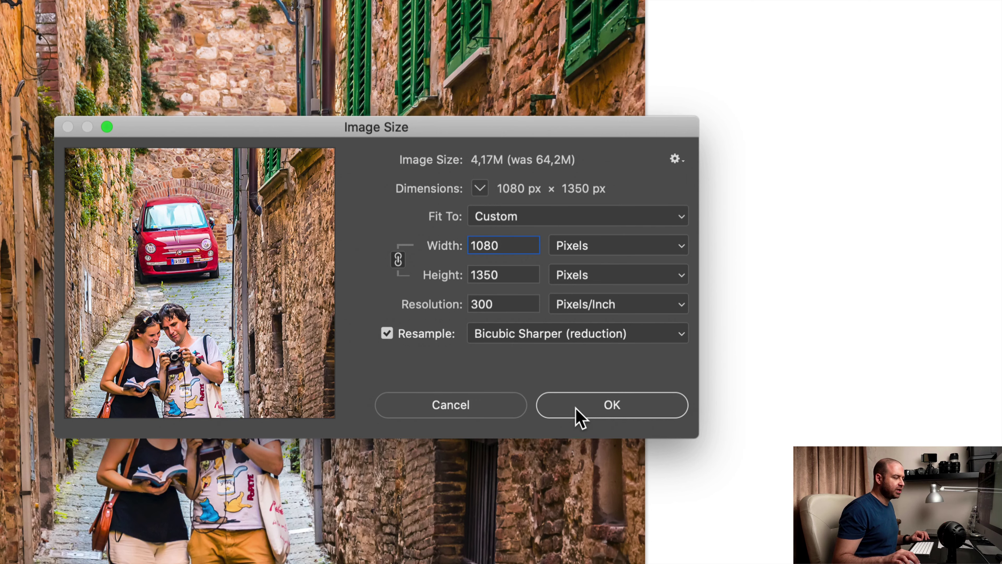
left_click(581, 418)
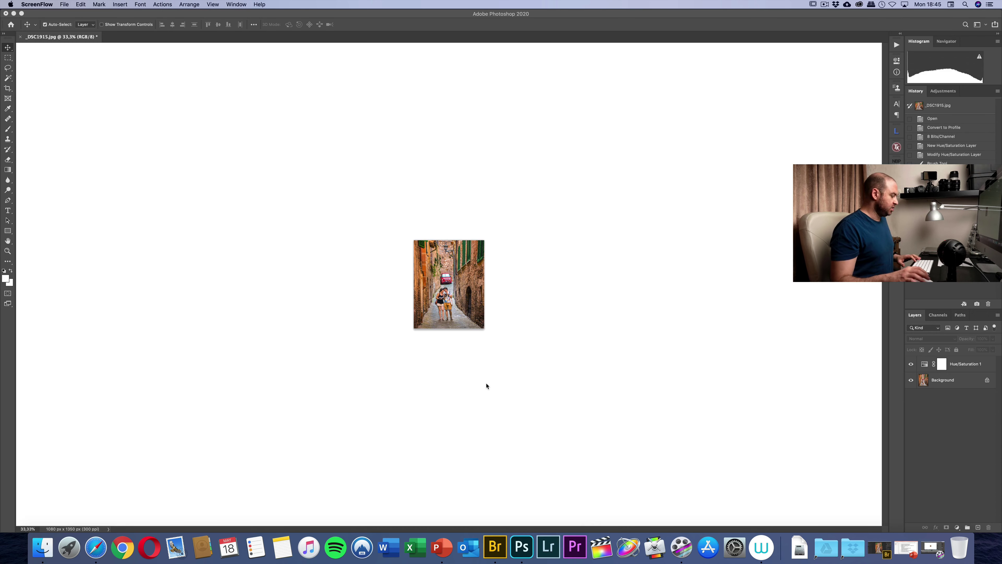
Step: Bring Photoshop forward, fit the photo, and add a new layer above Hue/Saturation 1
left_click(940, 464)
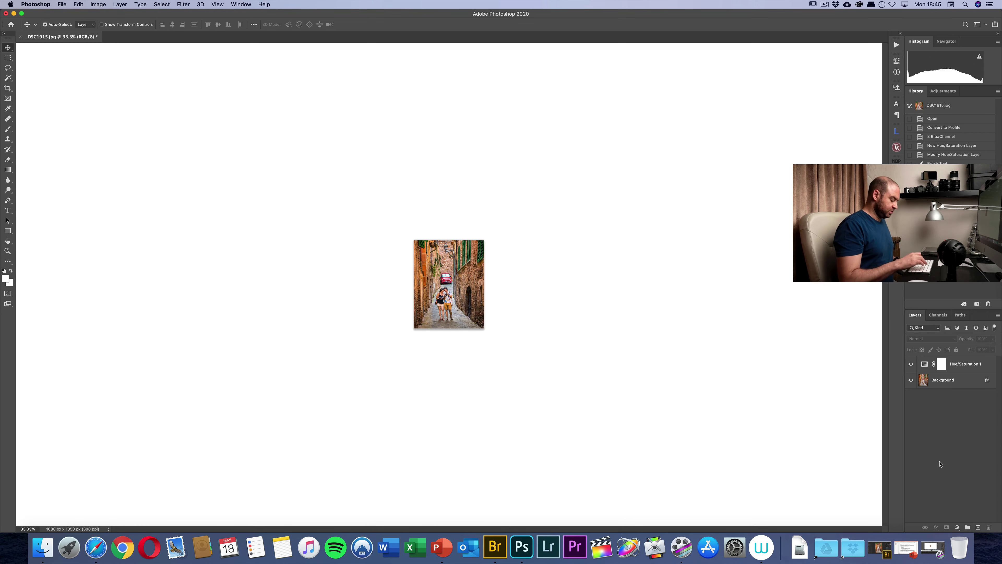
key("super+0")
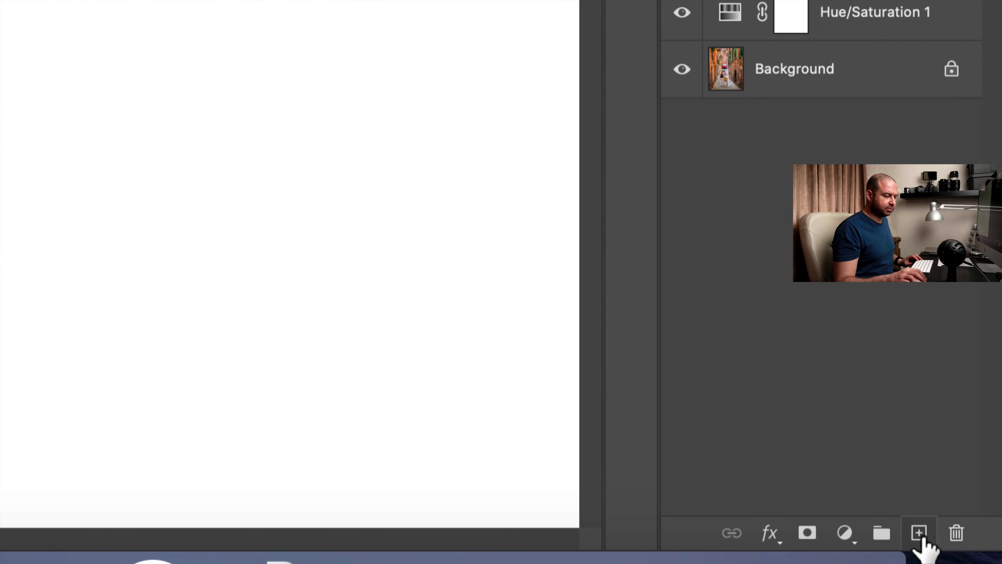
left_click(921, 536)
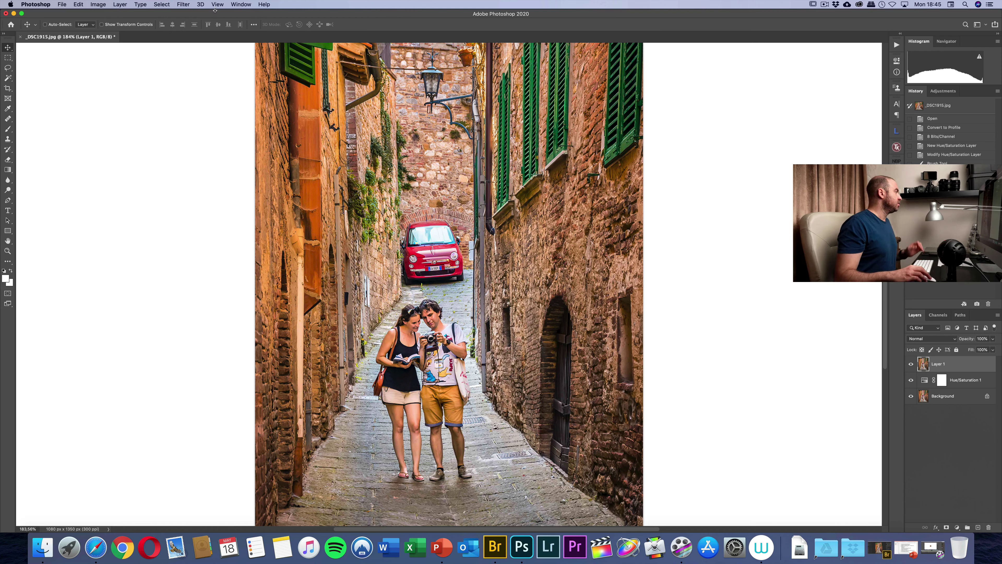
Step: Apply a High Pass filter with a 0.4 pixel radius to Layer 1
left_click(184, 4)
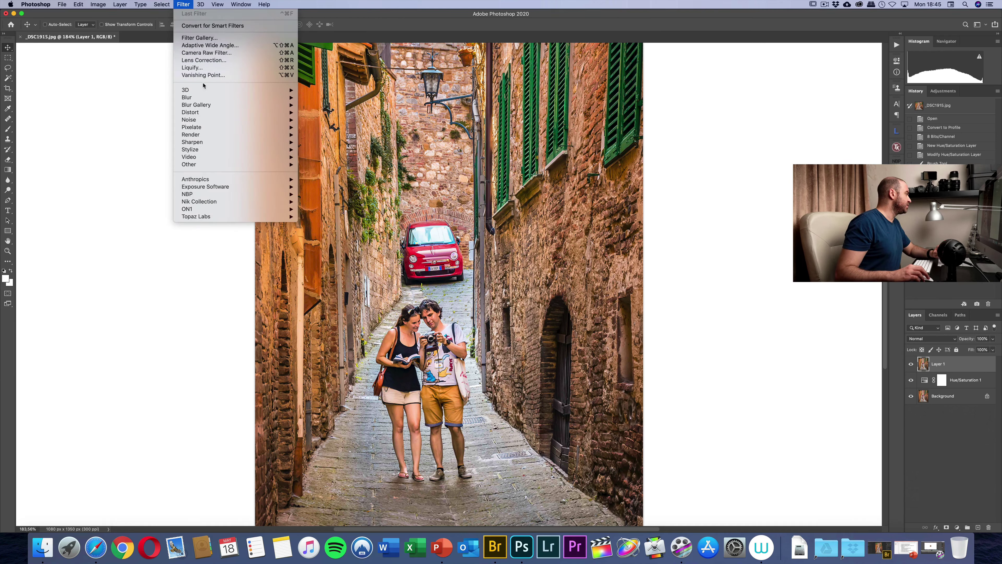
mouse_move(189, 165)
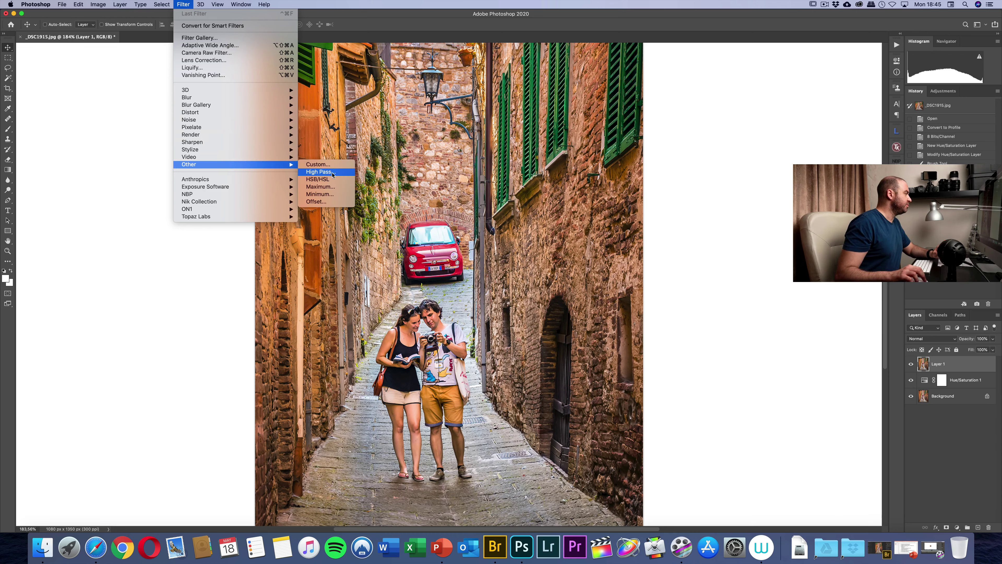
left_click(333, 173)
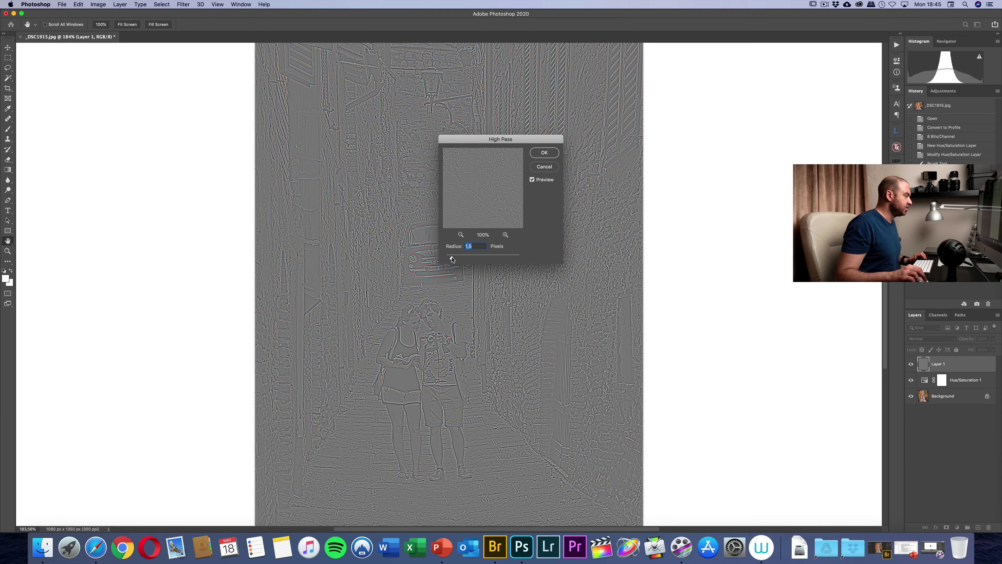
left_click_drag(450, 258, 448, 259)
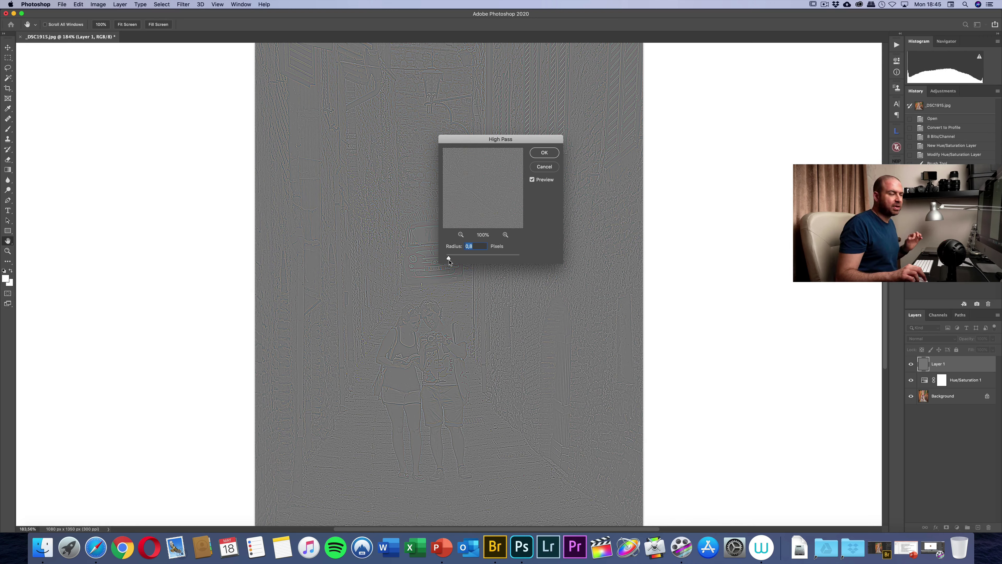
left_click_drag(449, 258, 447, 258)
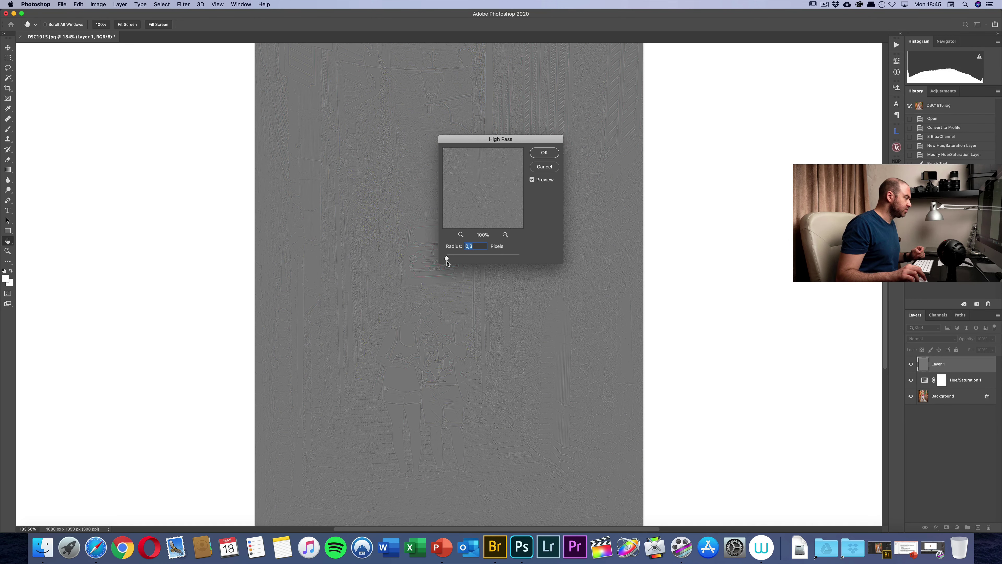
left_click_drag(447, 260, 447, 260)
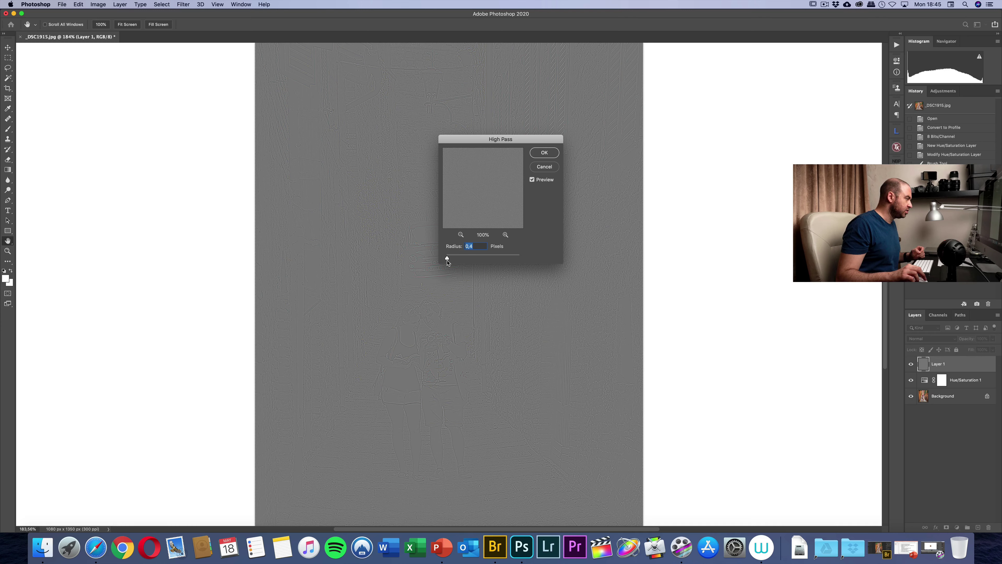
left_click(540, 158)
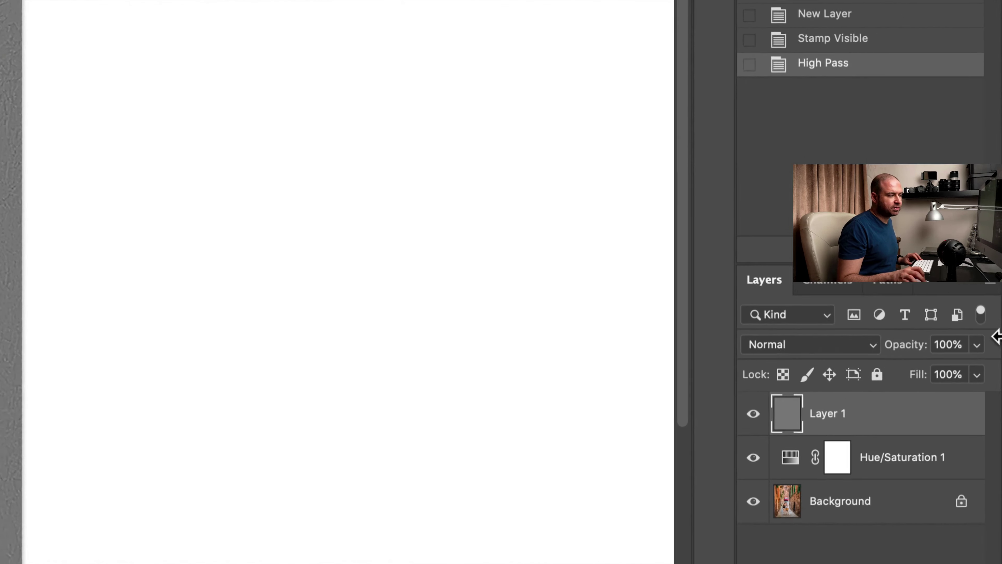
Step: Set Layer 1's blend mode to Overlay and toggle its visibility to compare the sharpening
left_click(844, 354)
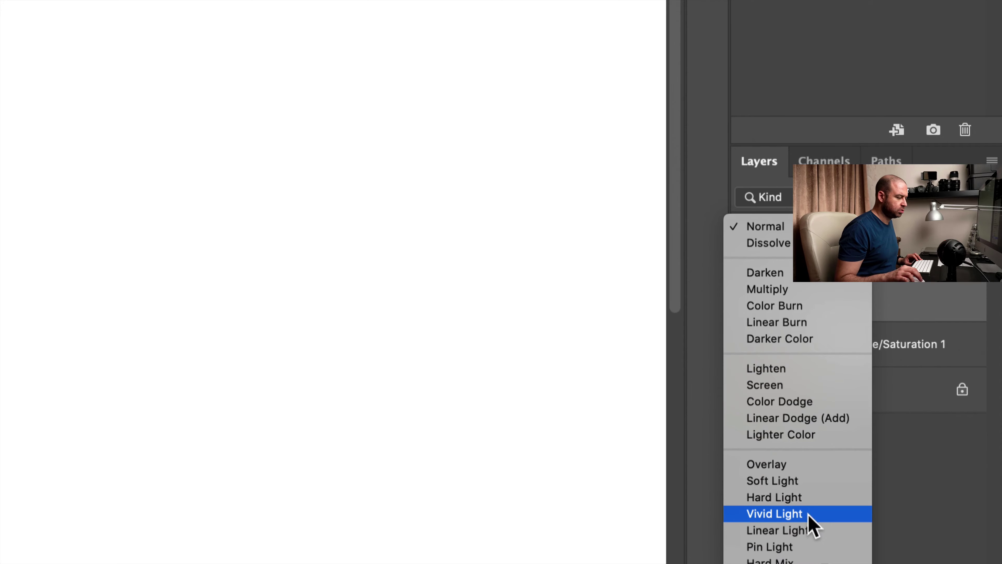
left_click(802, 465)
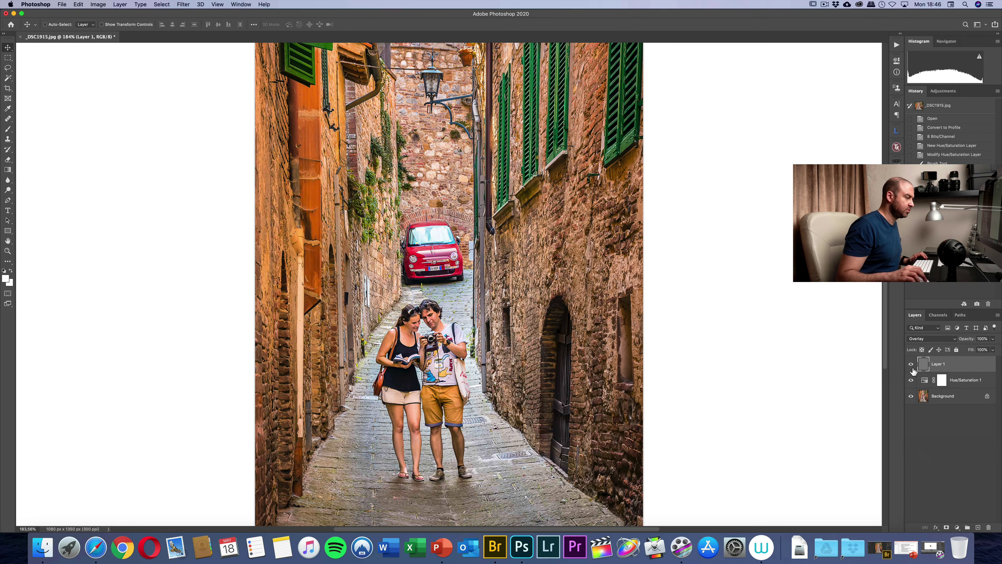
left_click(911, 364)
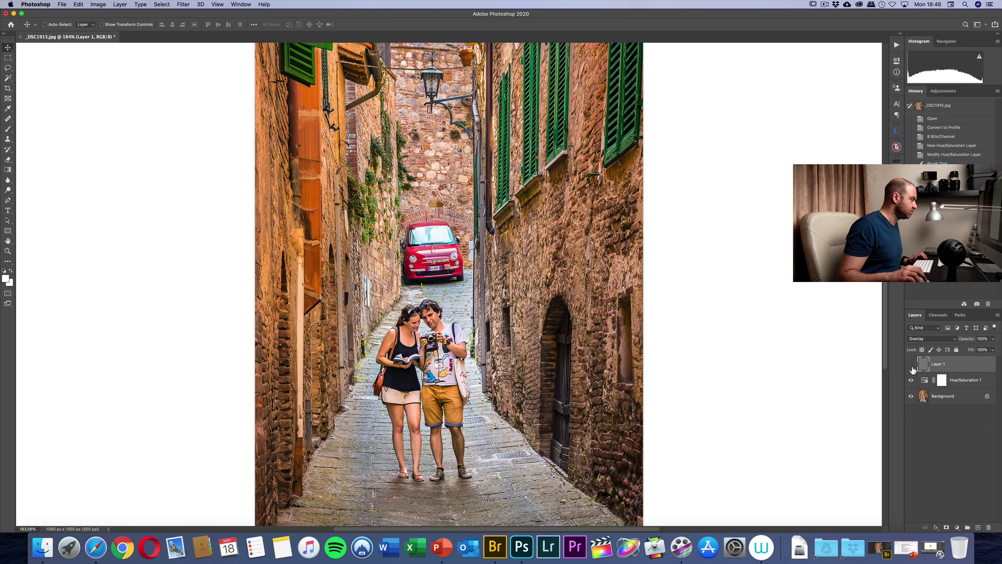
left_click(911, 364)
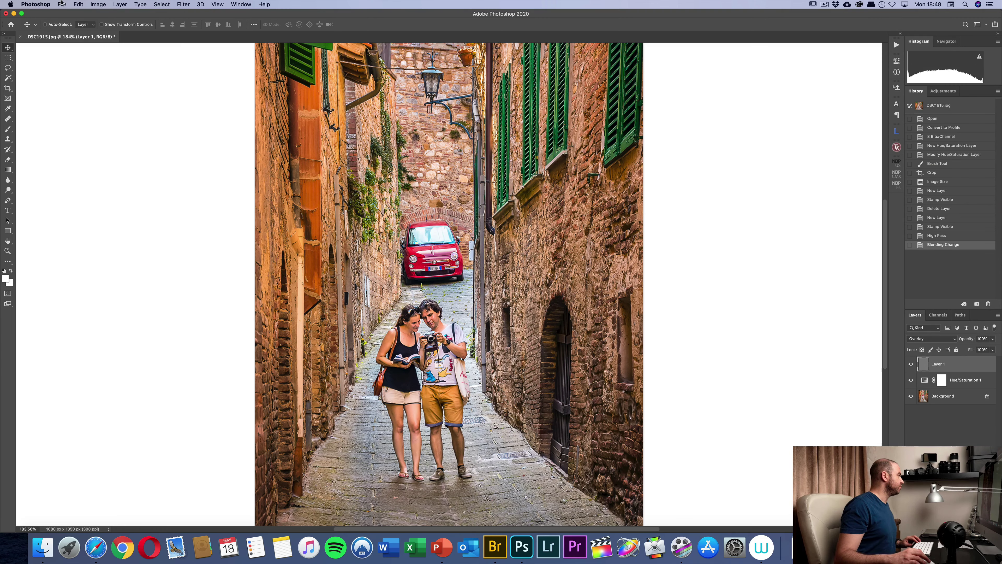
Step: Bring up File > Export > Export As for the edited _DSC1915 photo
left_click(62, 4)
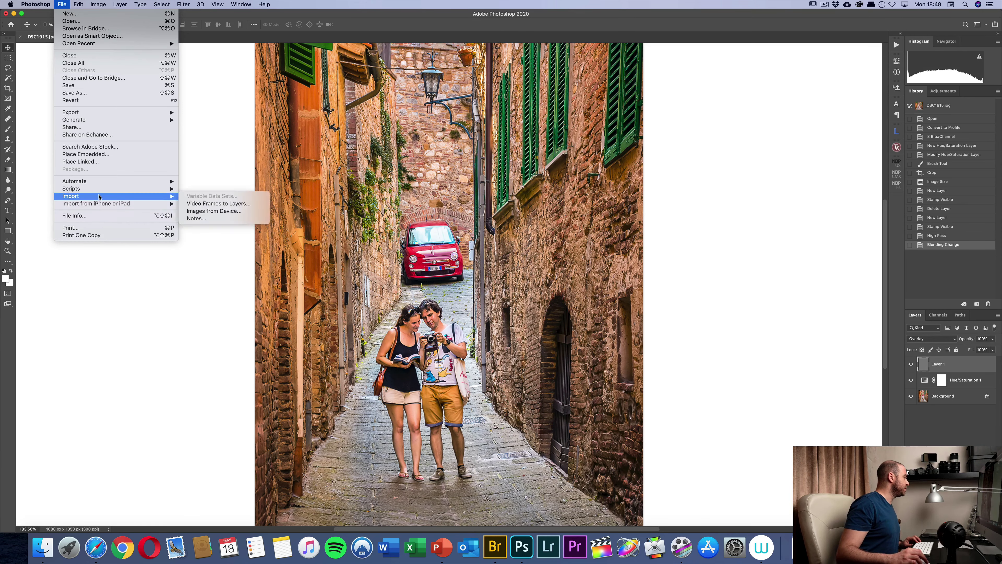
mouse_move(34, 110)
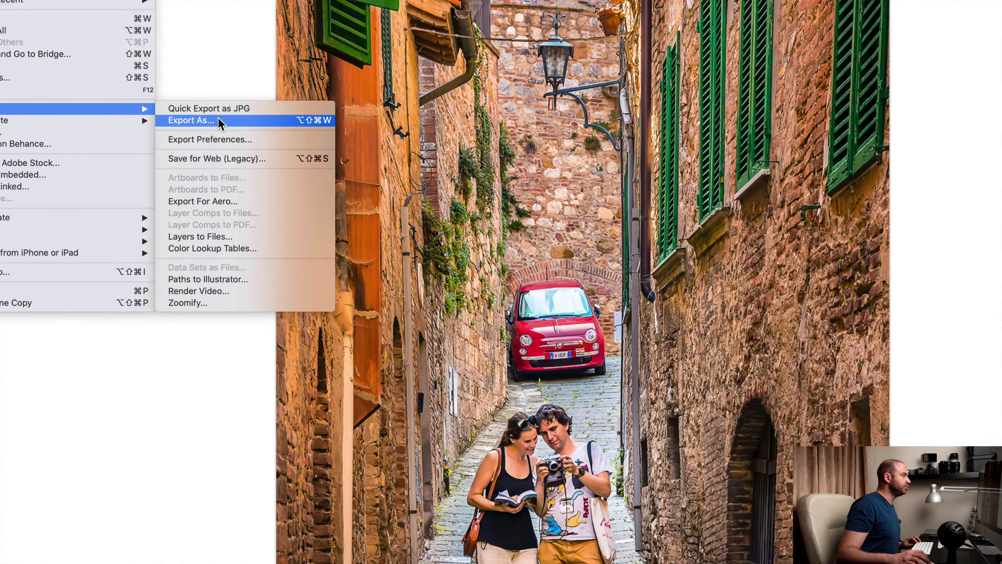
left_click(220, 120)
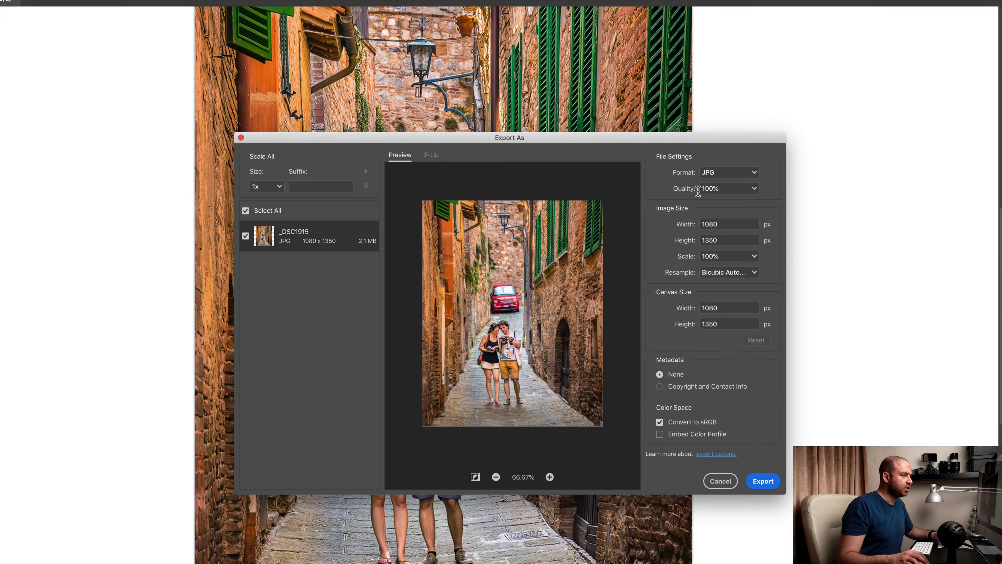
Step: Set the JPG export quality to 80% and export to reach the save window
double_click(715, 189)
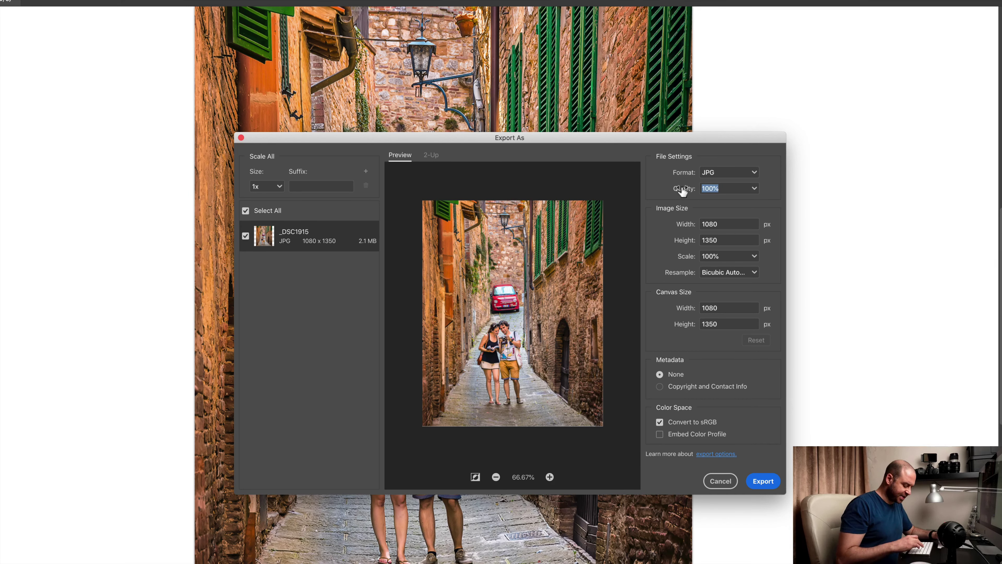
type("80")
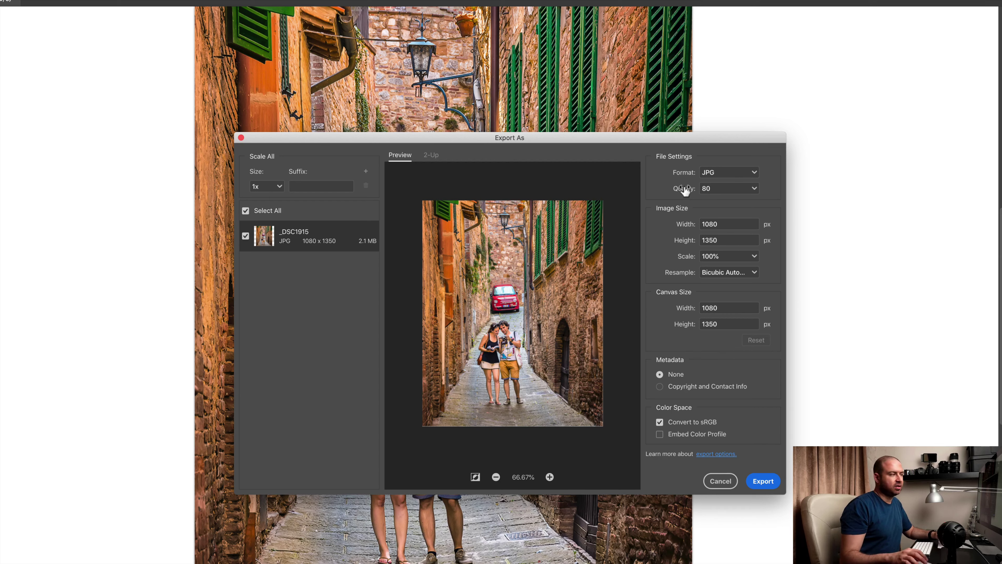
left_click(778, 201)
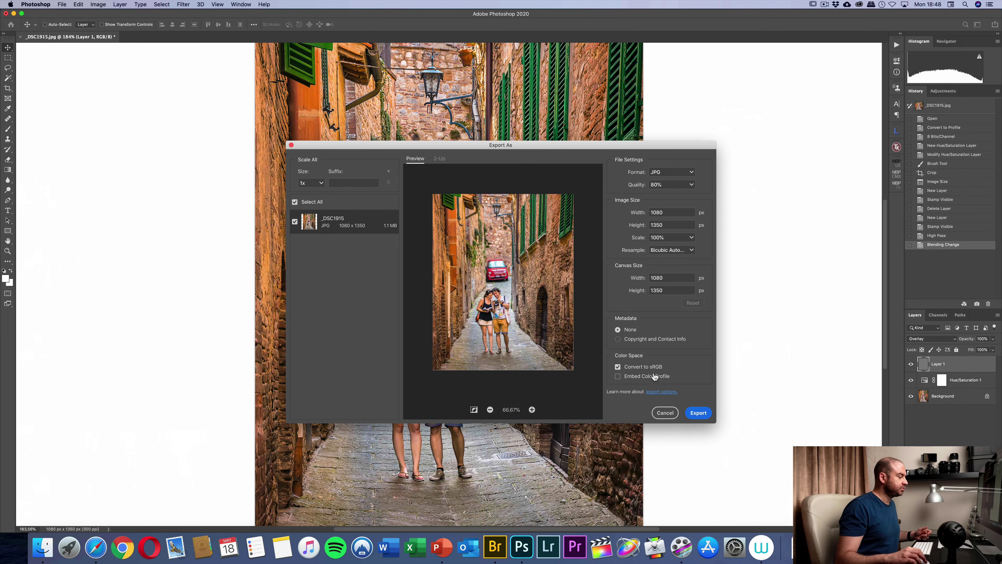
left_click(699, 413)
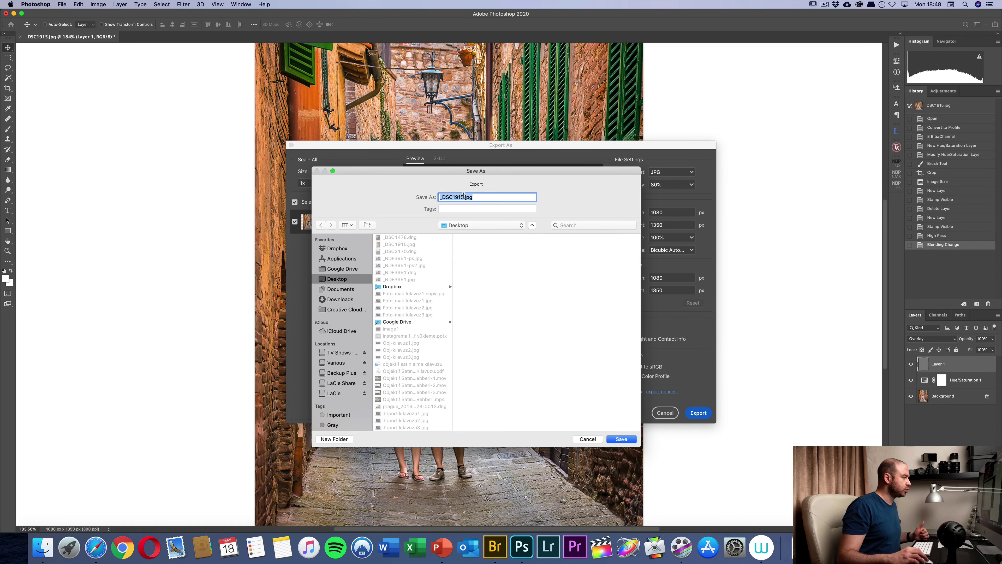
Step: Save the exported JPG to the Desktop as _DSC1915-inst.jpg
left_click(464, 197)
type("inst")
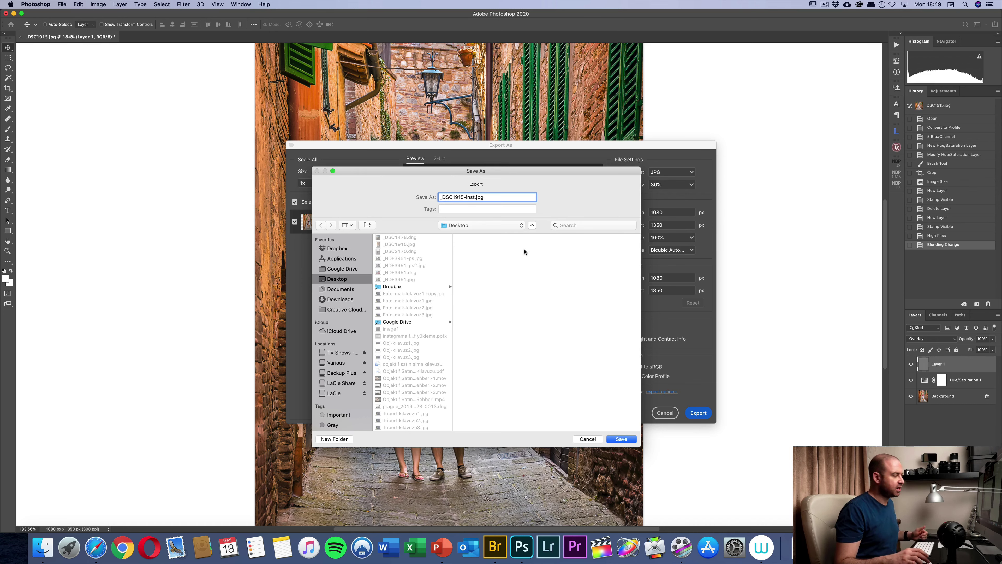
left_click(628, 443)
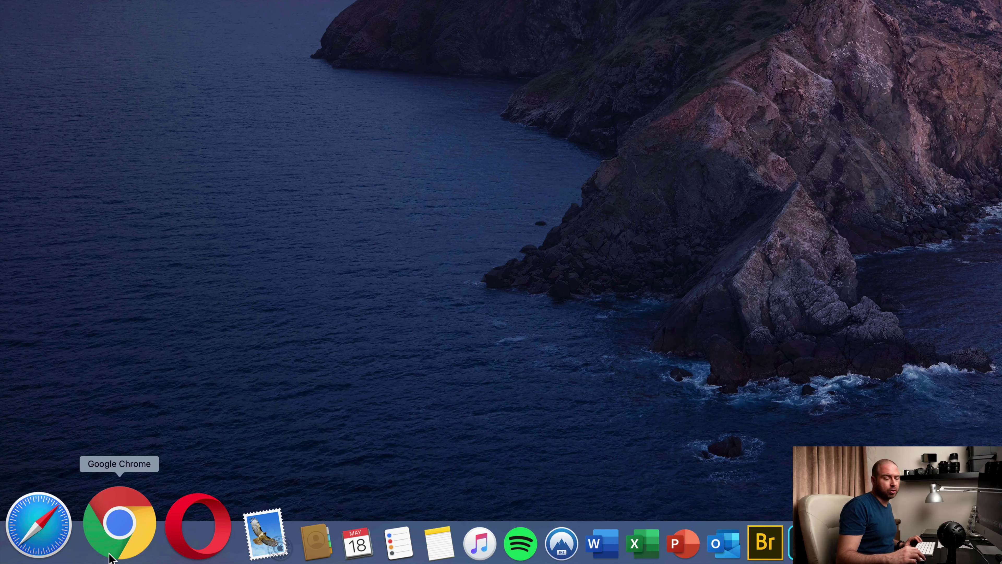
Step: Launch Google Chrome and show its Developer Tools via More Tools
left_click(110, 556)
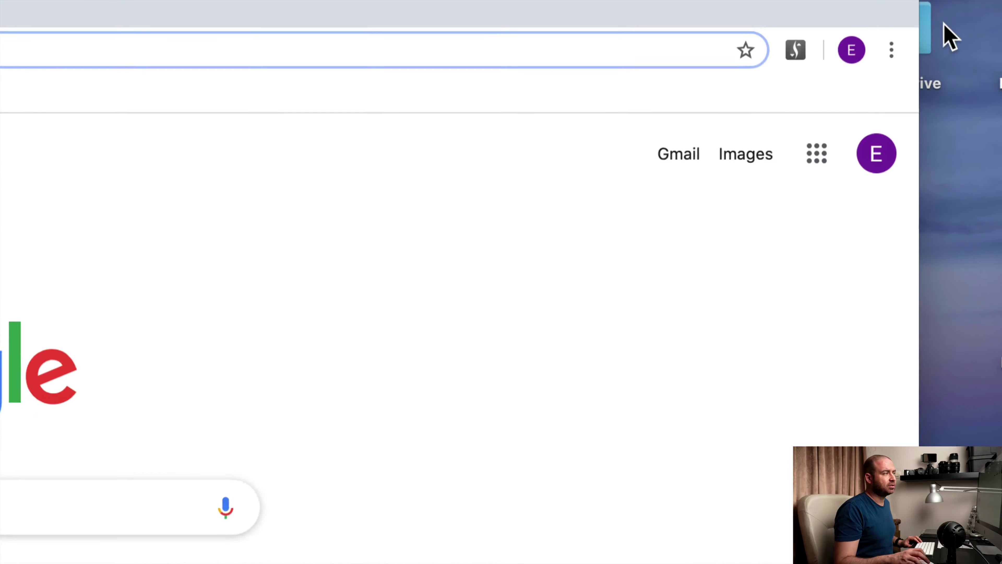
left_click(889, 53)
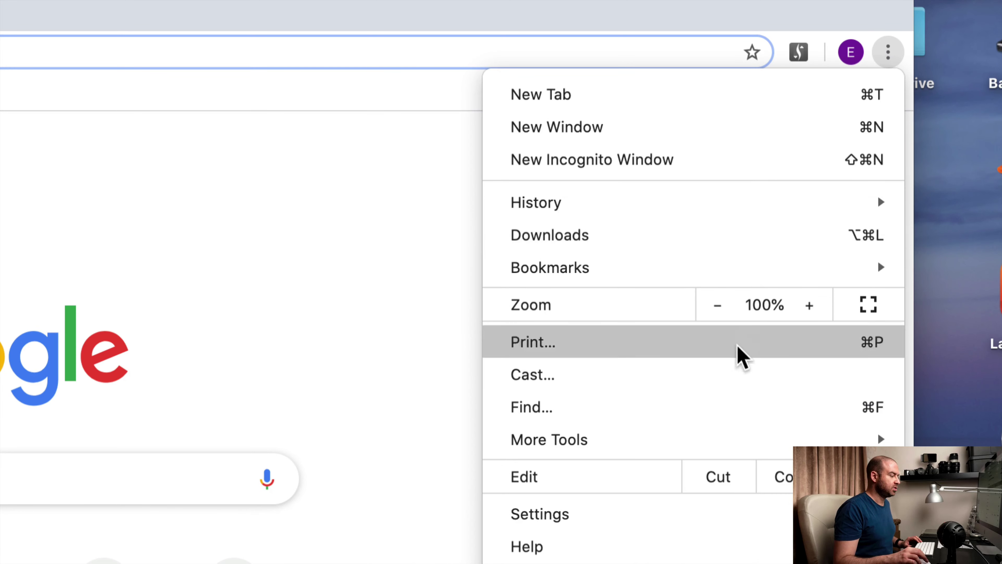
mouse_move(549, 439)
left_click(728, 454)
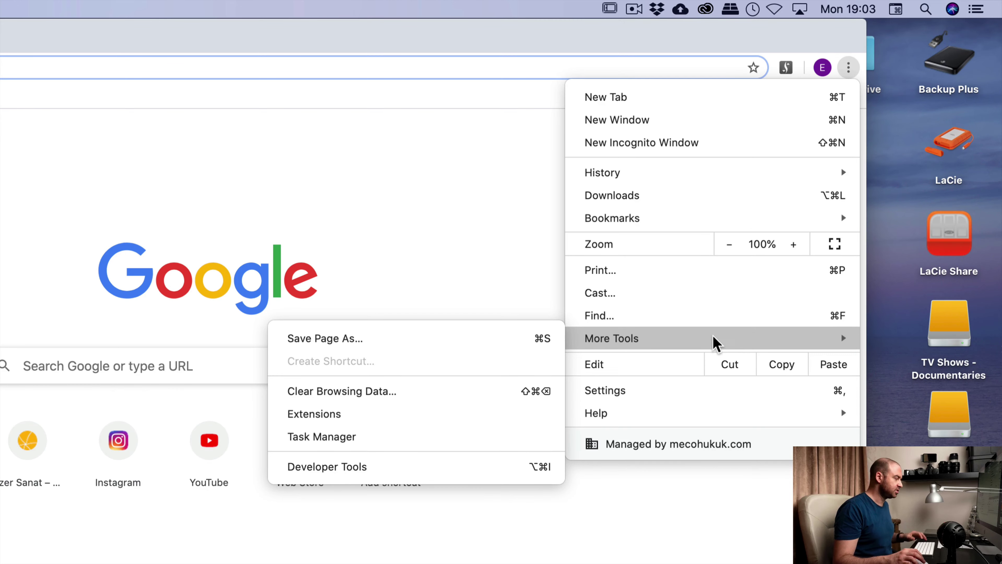
left_click(319, 467)
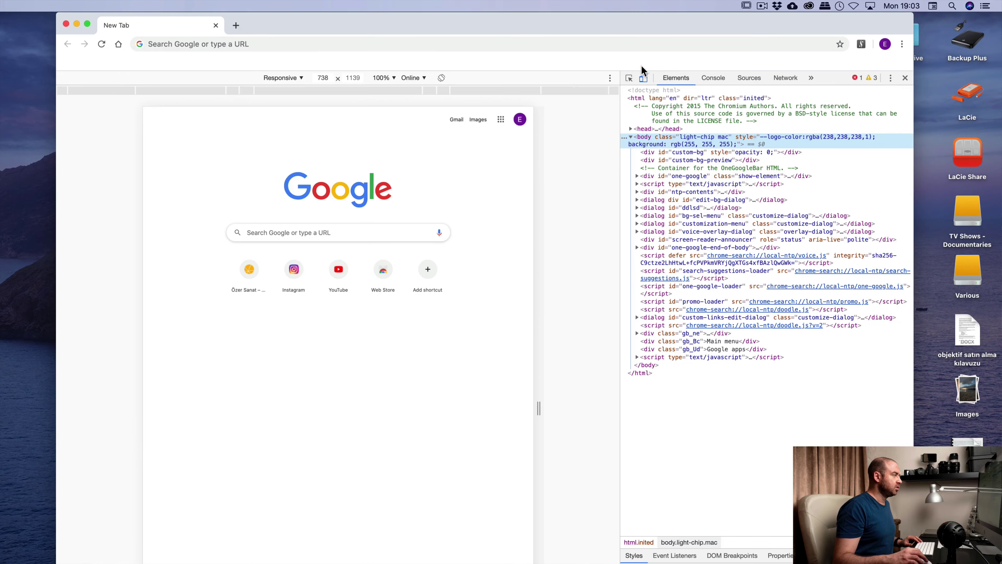
Step: Turn on responsive device mode and load instagram.com in its mobile layout
left_click(642, 78)
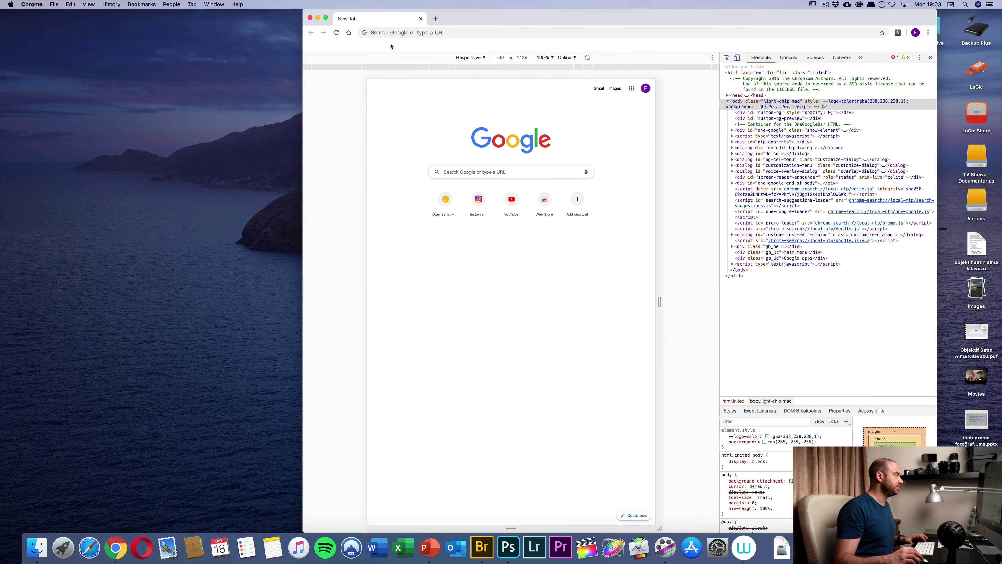
left_click(421, 31)
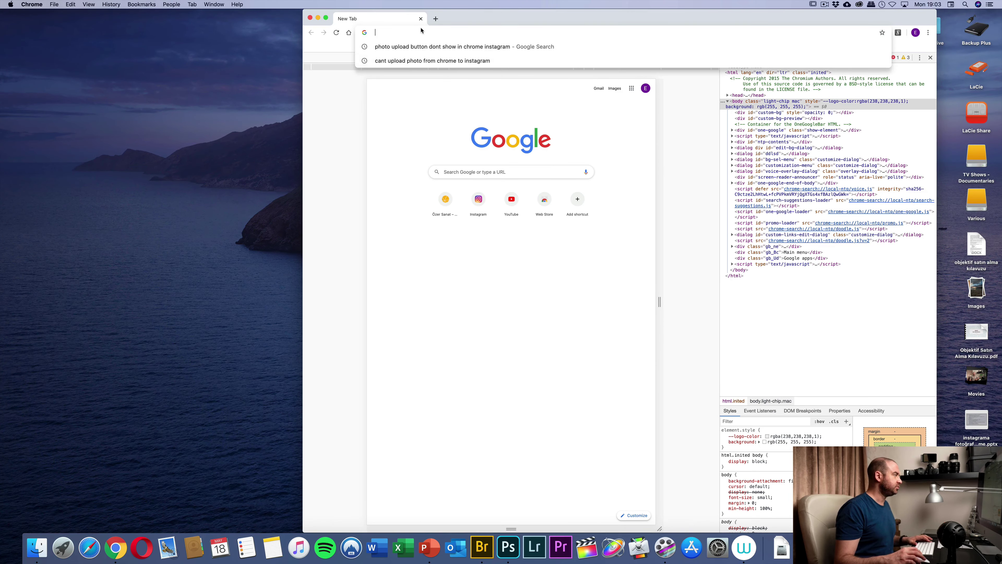
type("instagram.com")
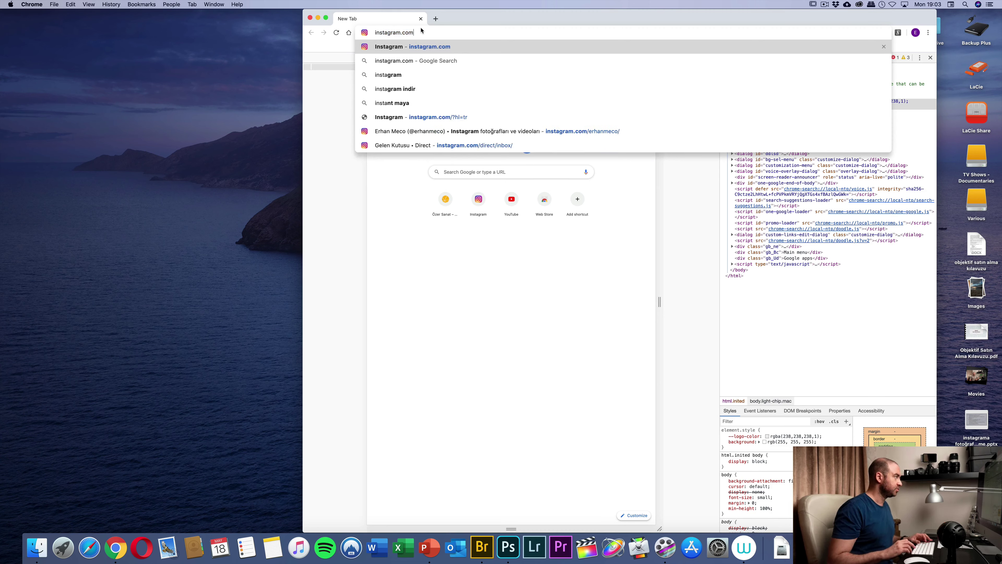
key("Return")
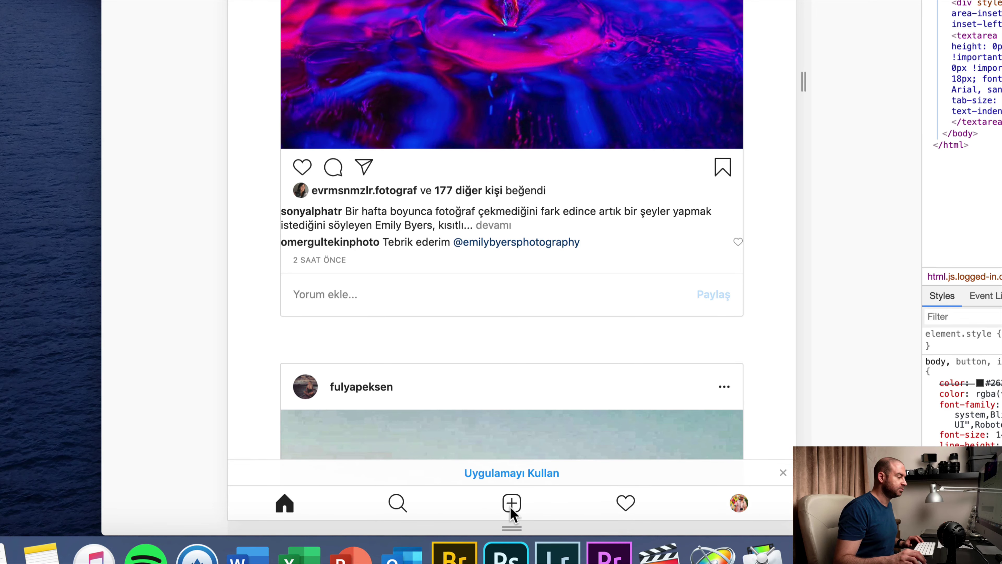
Step: Start a new Instagram post using _DSC1915-inst.jpg from the Desktop
left_click(511, 504)
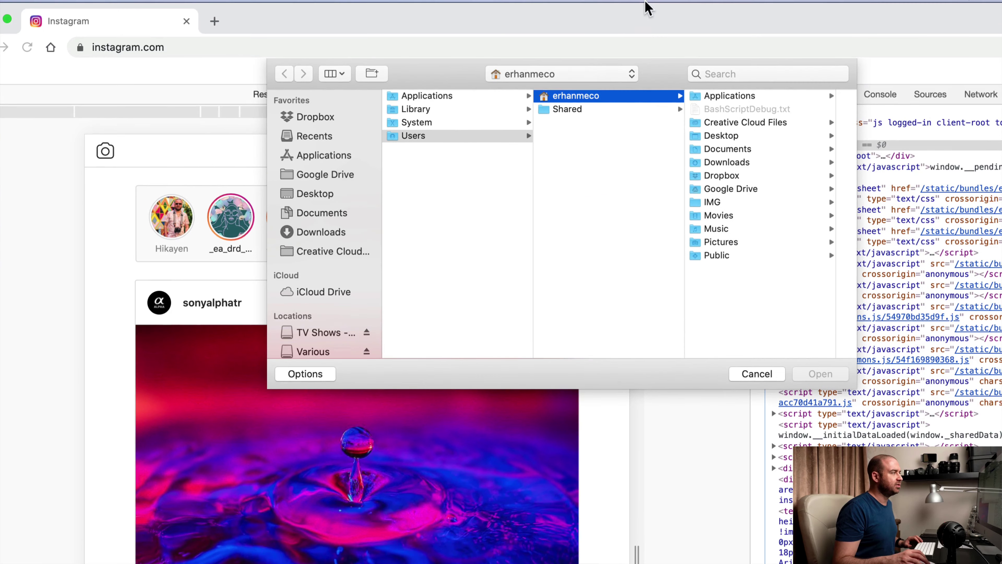
left_click(314, 193)
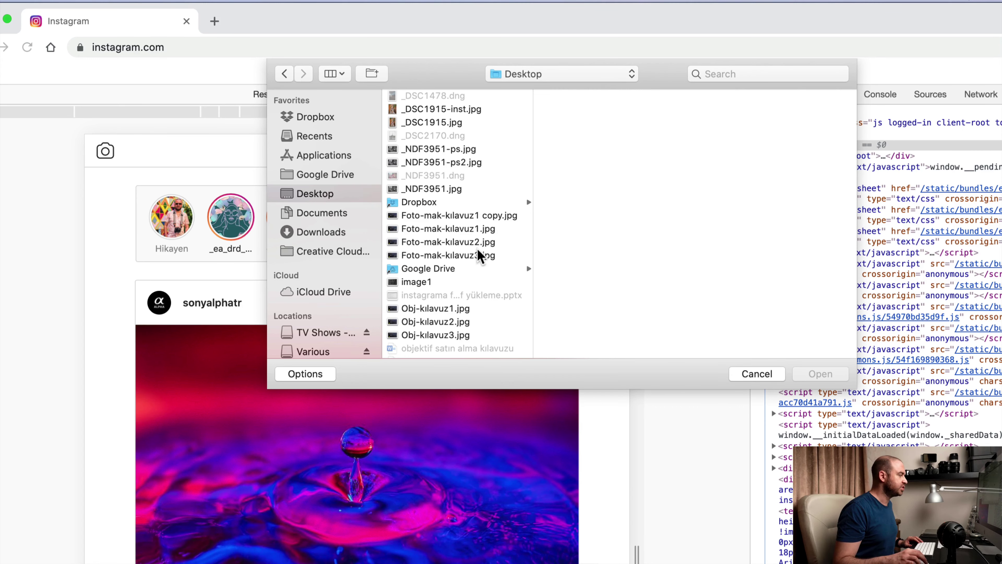
left_click(455, 111)
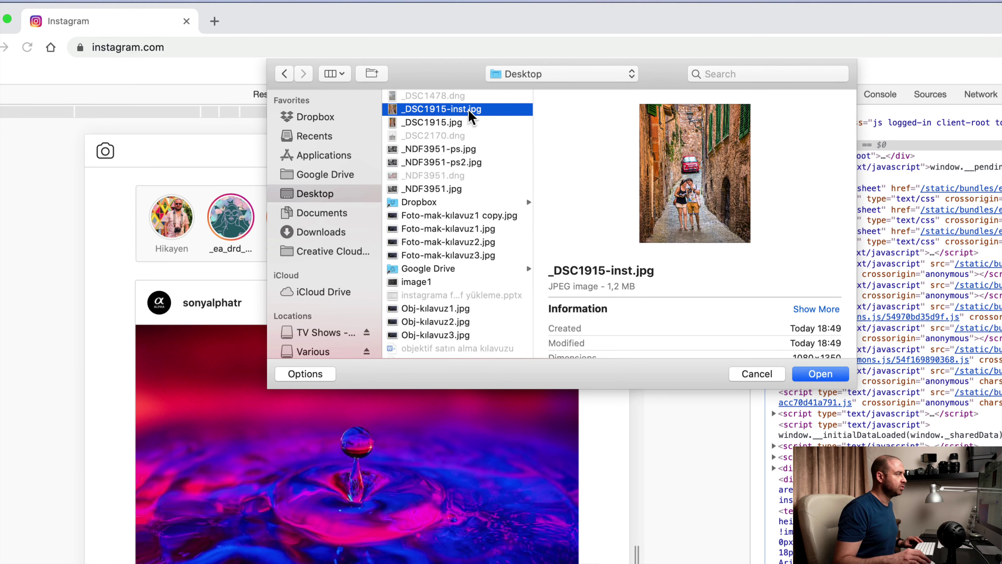
left_click(821, 373)
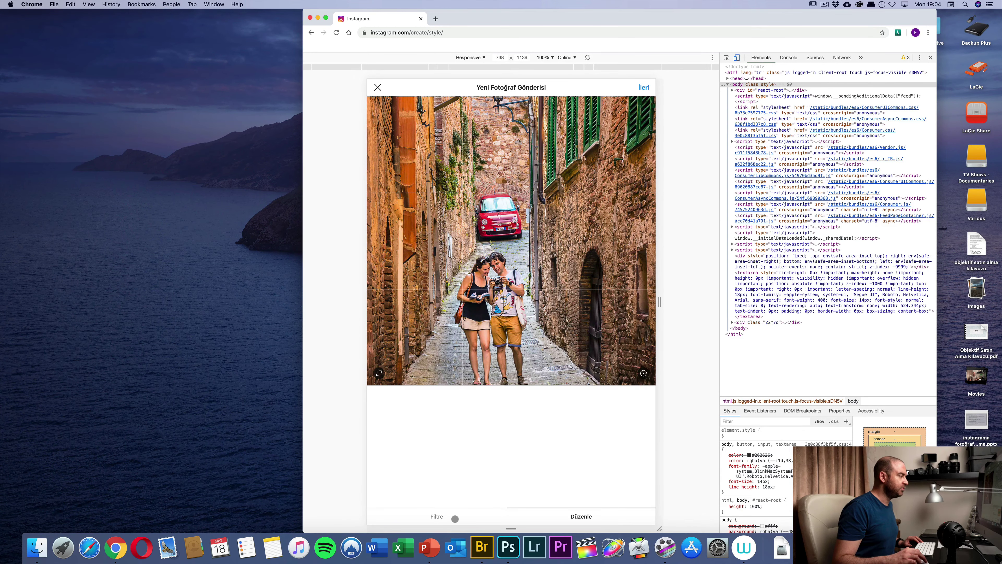
Step: Preview filters and edits, try a square crop, then keep the full 4:5 portrait framing
left_click(470, 514)
left_click(558, 518)
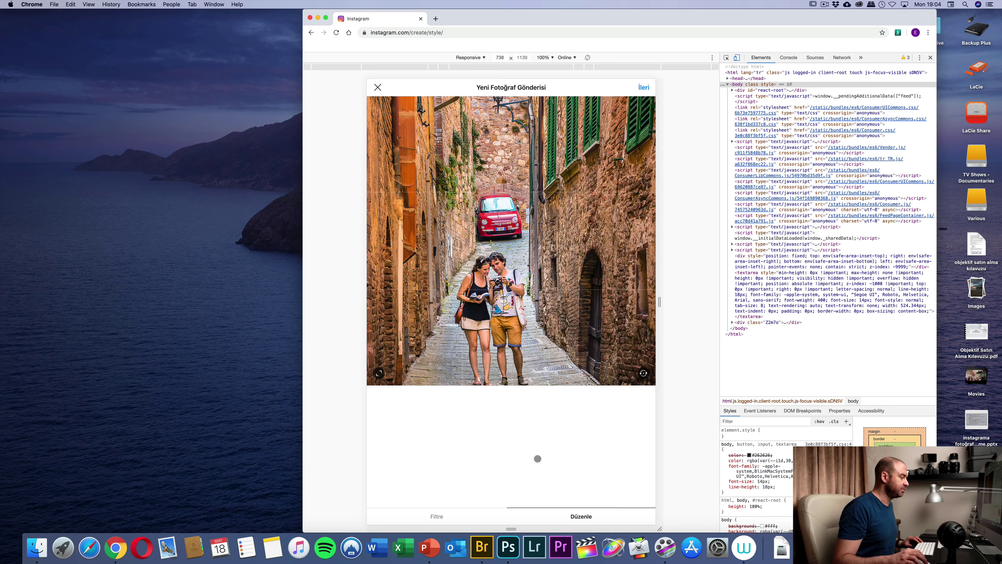
left_click(379, 373)
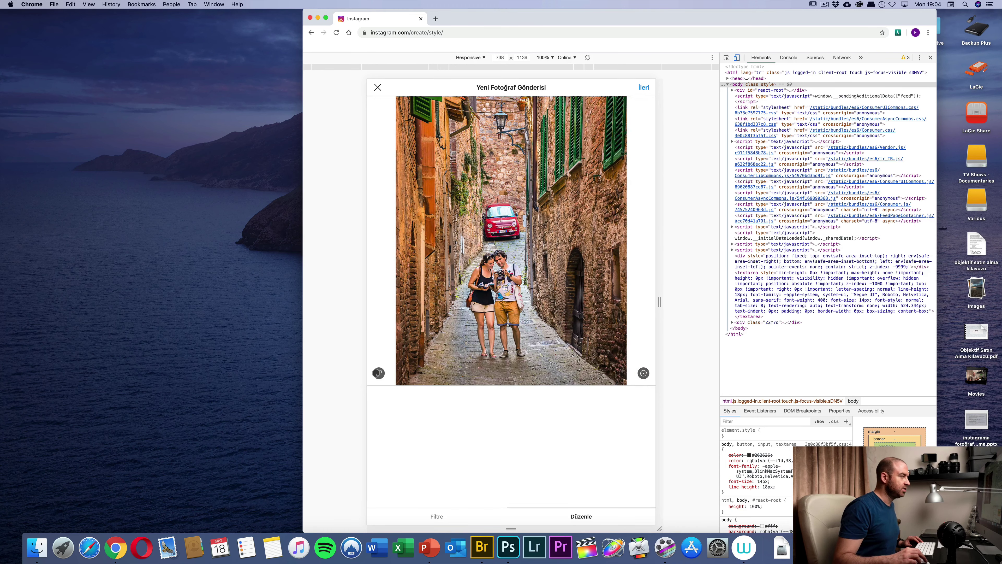
left_click(379, 373)
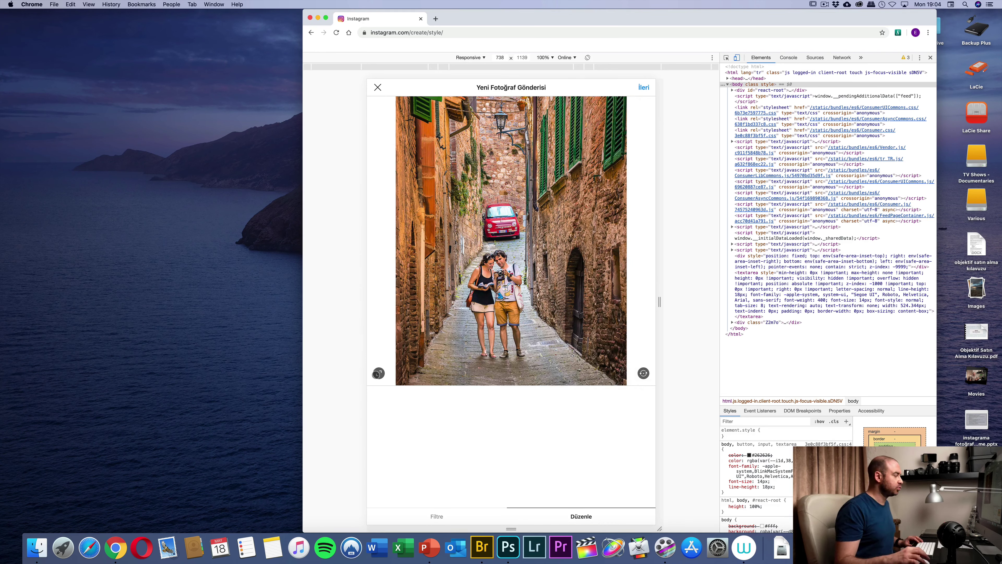
left_click(378, 373)
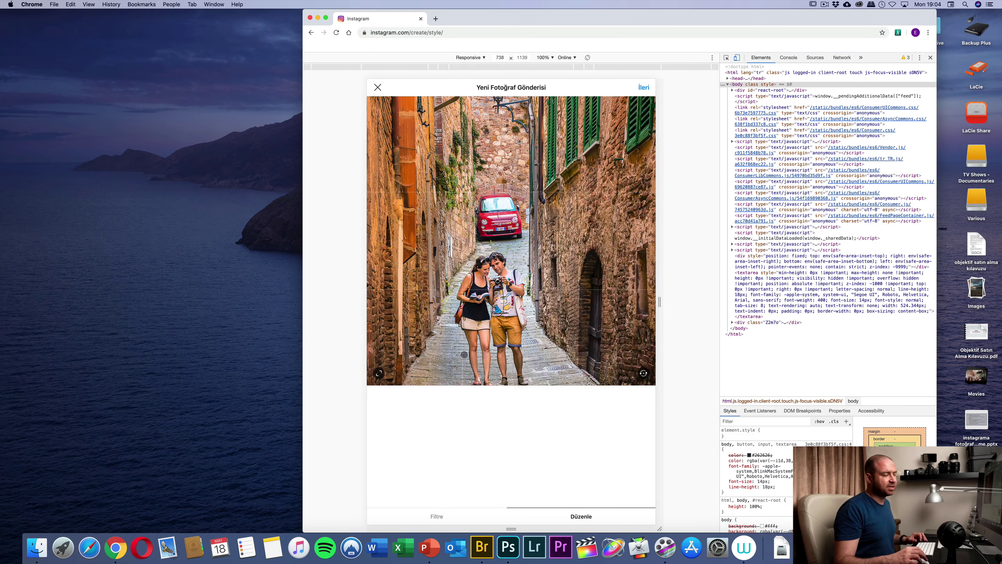
left_click_drag(584, 296, 584, 290)
left_click(378, 373)
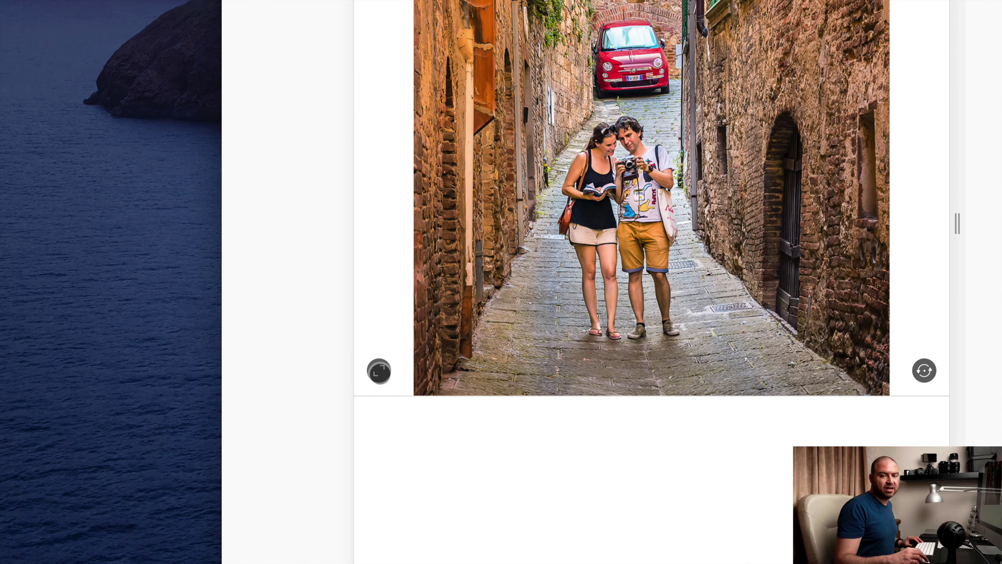
left_click(375, 372)
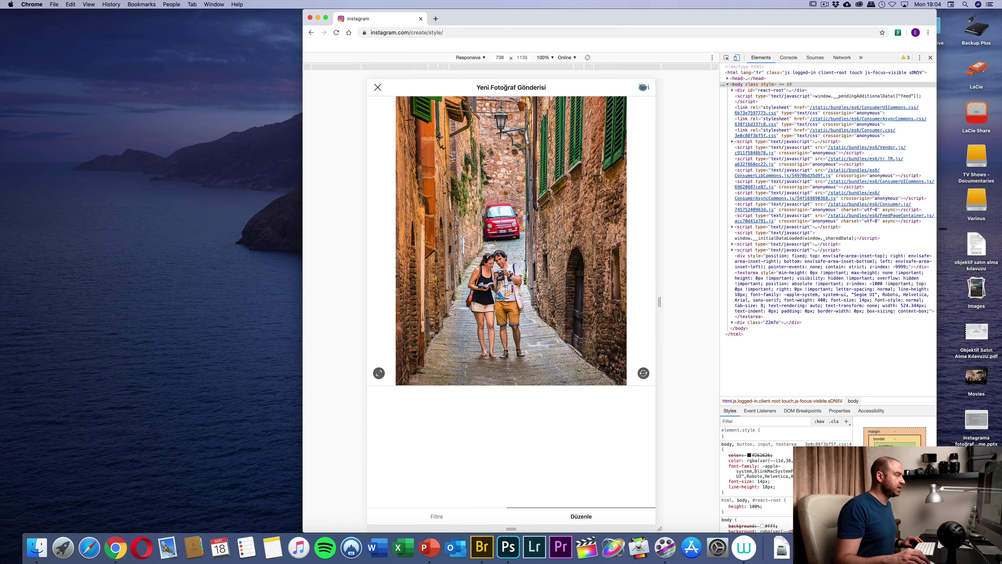
Step: Caption the post 'Bilgisayardan Fotoğraf Yükeleme' and allow location access for adding a location
left_click(644, 87)
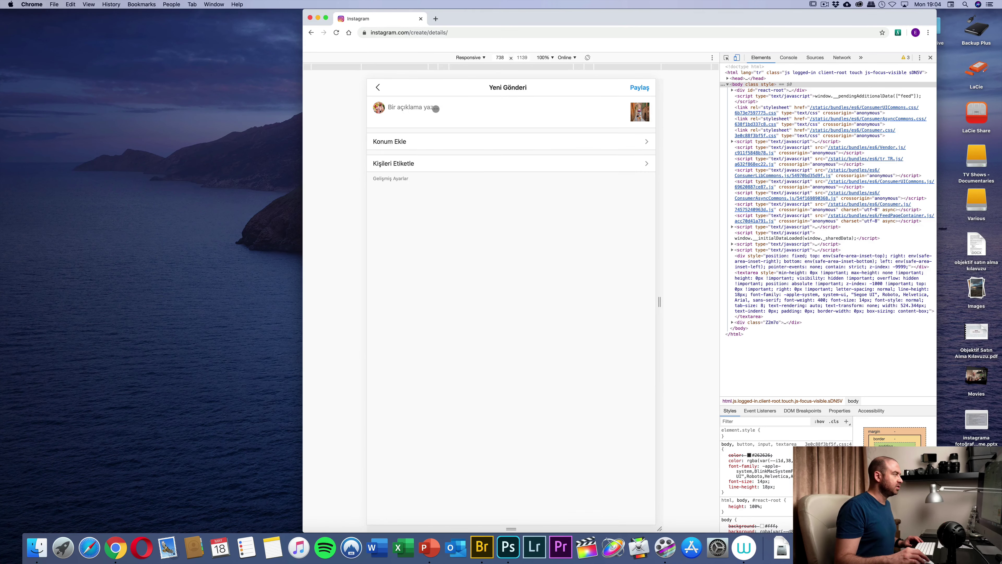
left_click(436, 109)
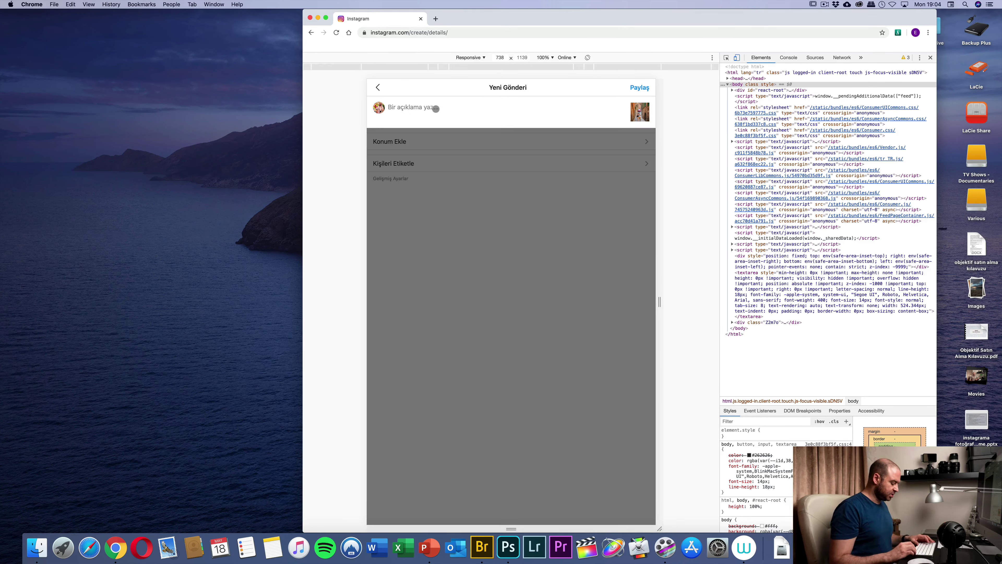
type("Bil")
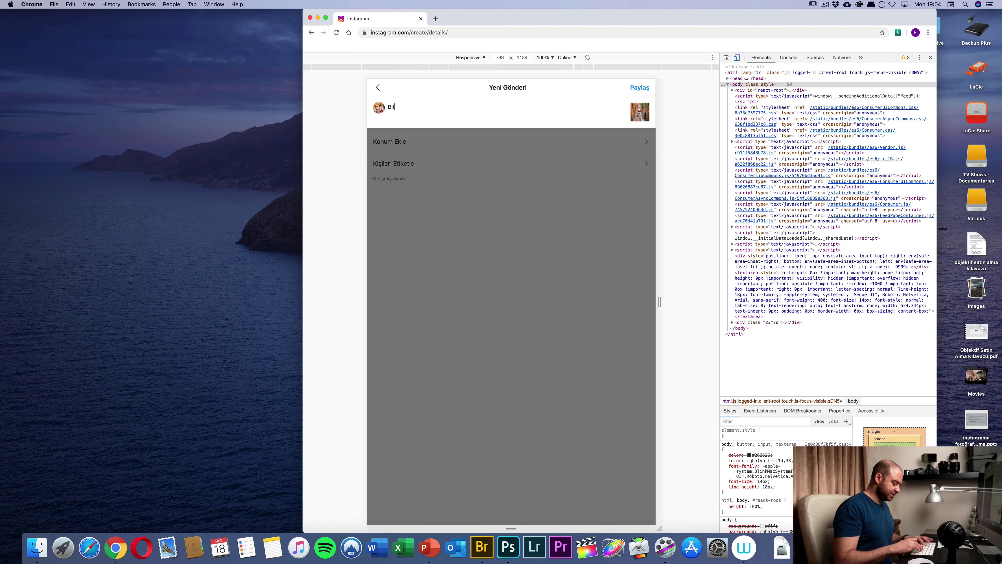
type("gisayardan Fo")
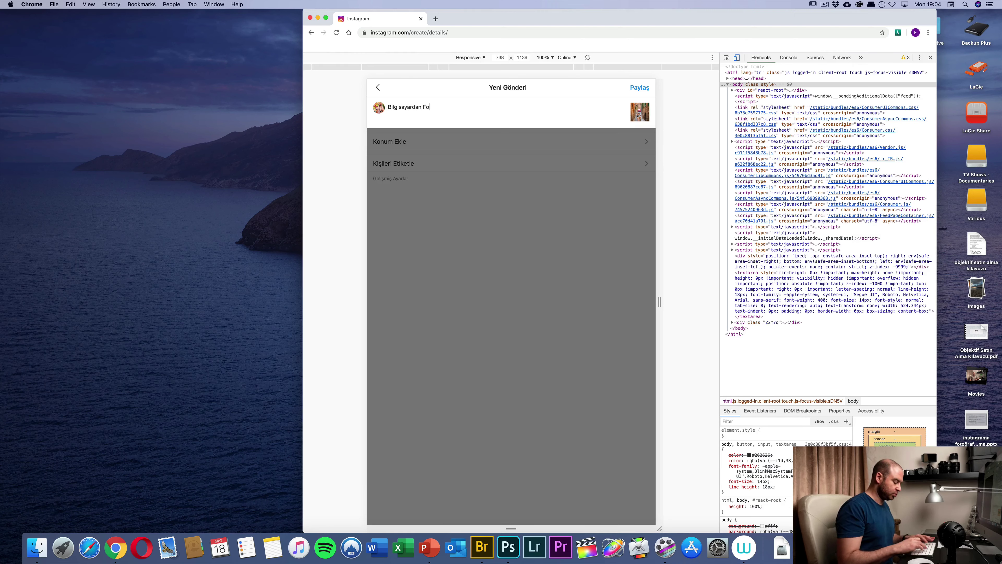
type("toğraf Yükel")
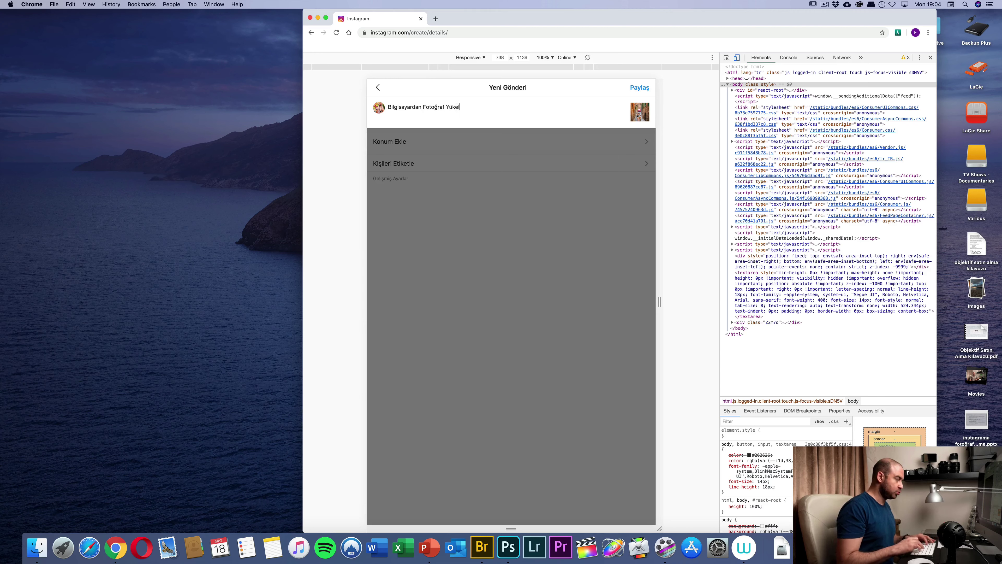
type("eme Denemesi")
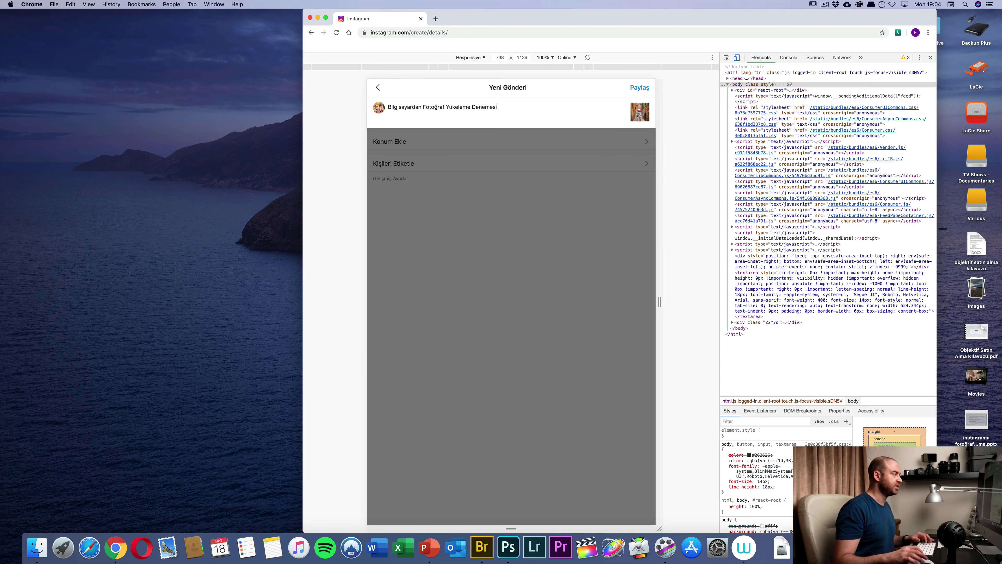
left_click(411, 143)
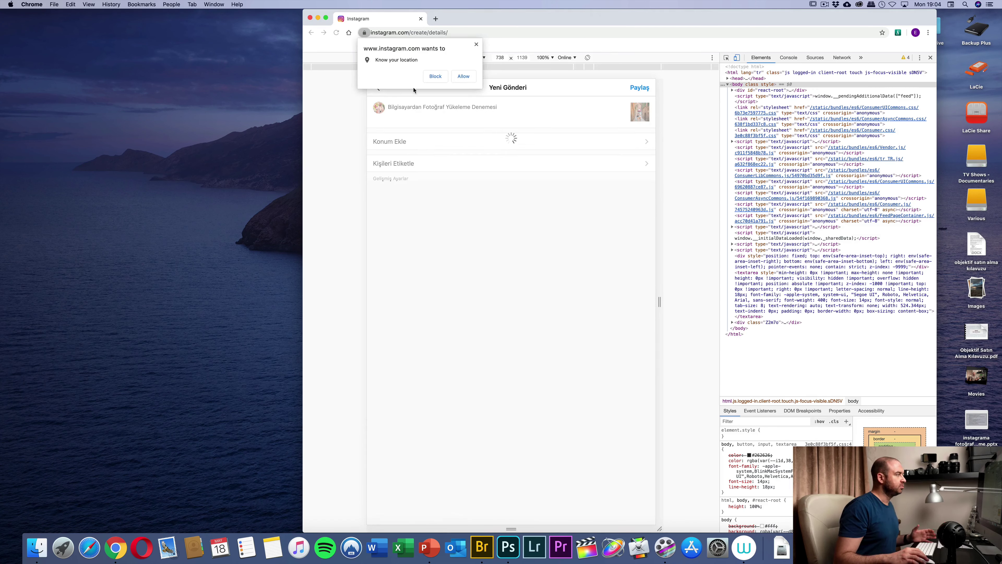
left_click(464, 76)
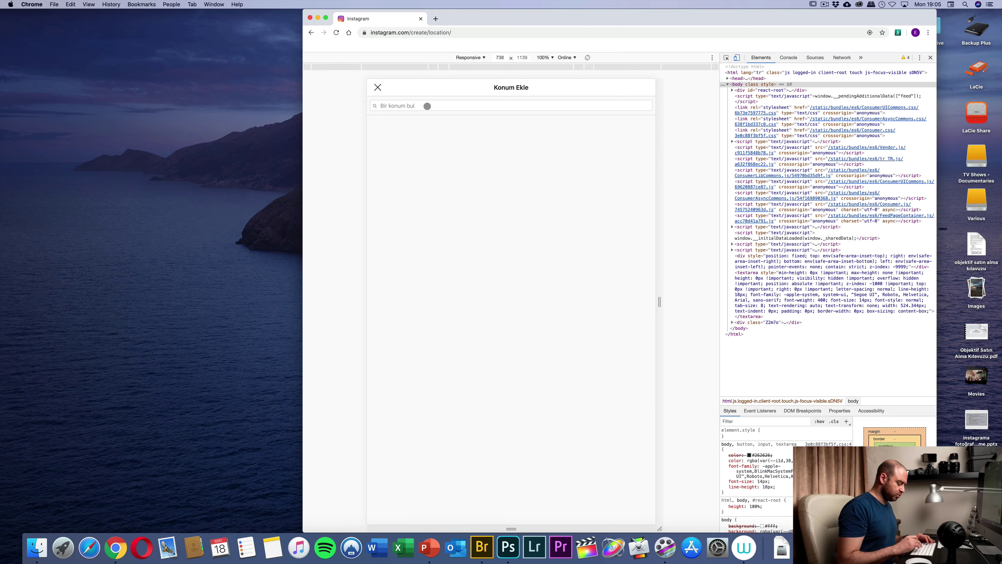
Step: Tag the post at Montalcino, glance at people tagging and advanced settings, then share it
type("montal")
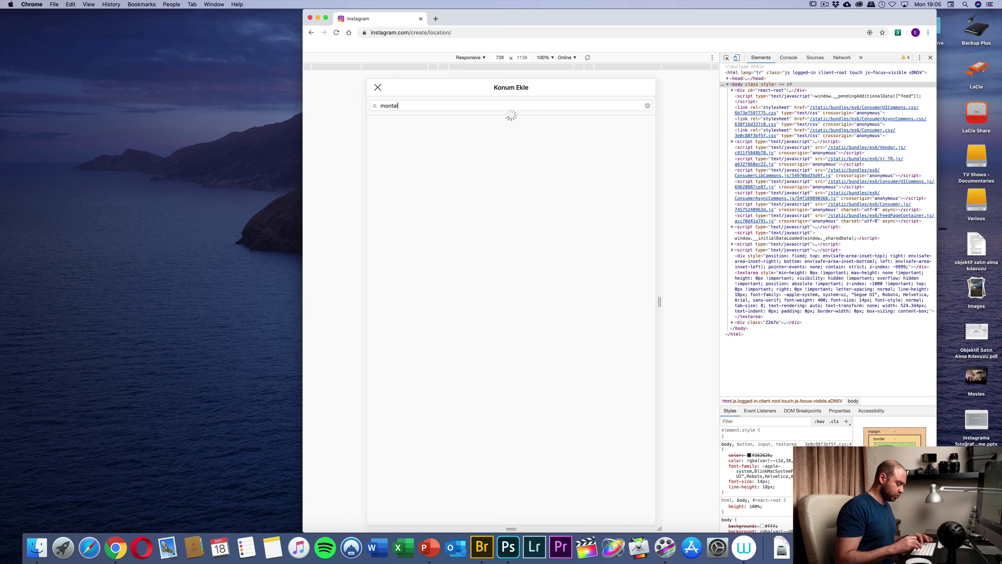
type("ci")
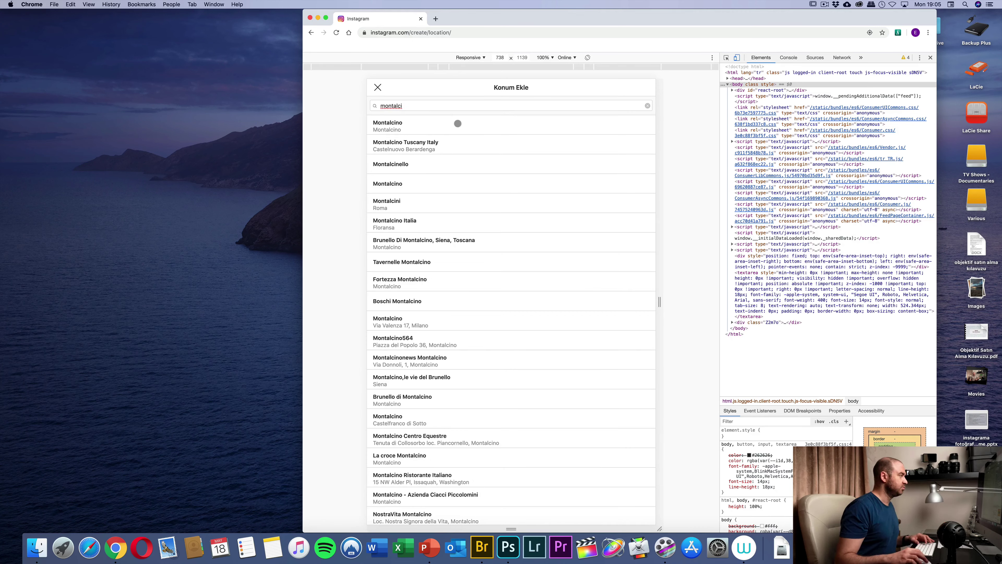
left_click(454, 124)
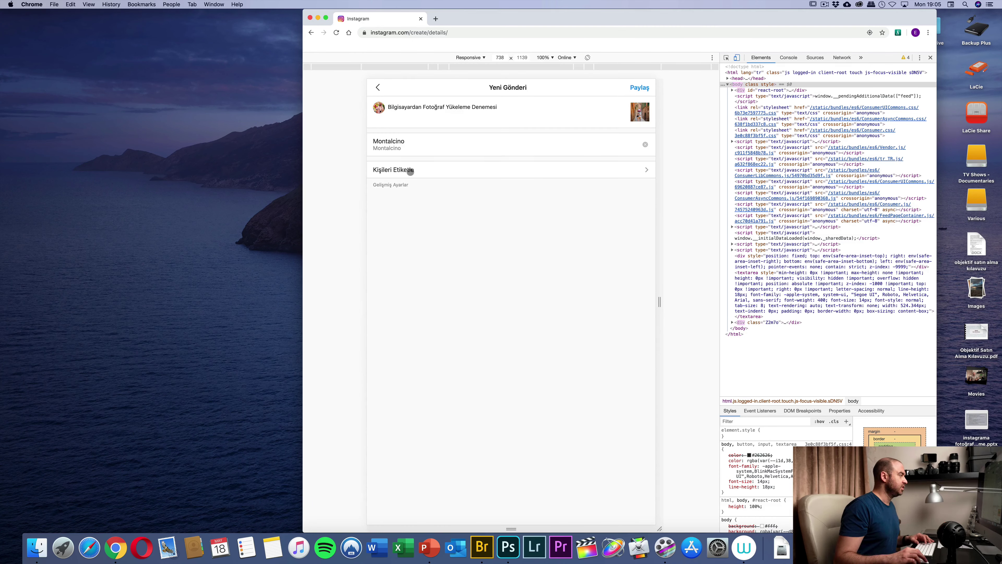
left_click(410, 170)
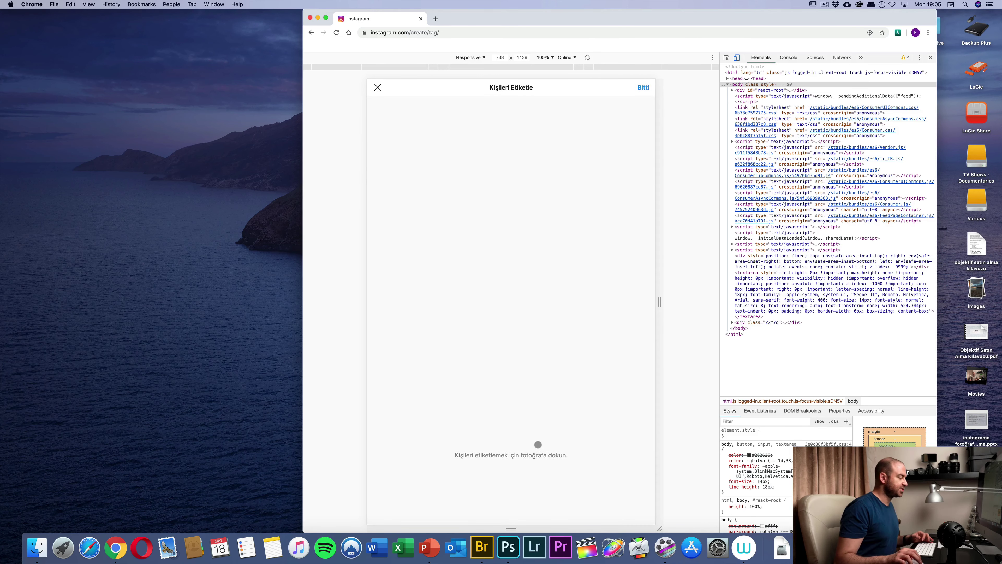
left_click(377, 88)
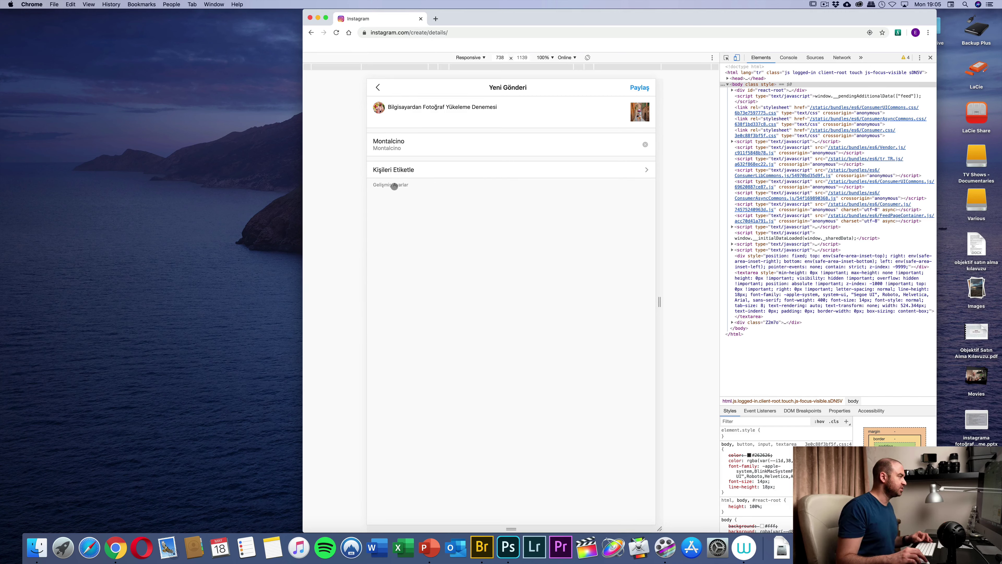
left_click(392, 185)
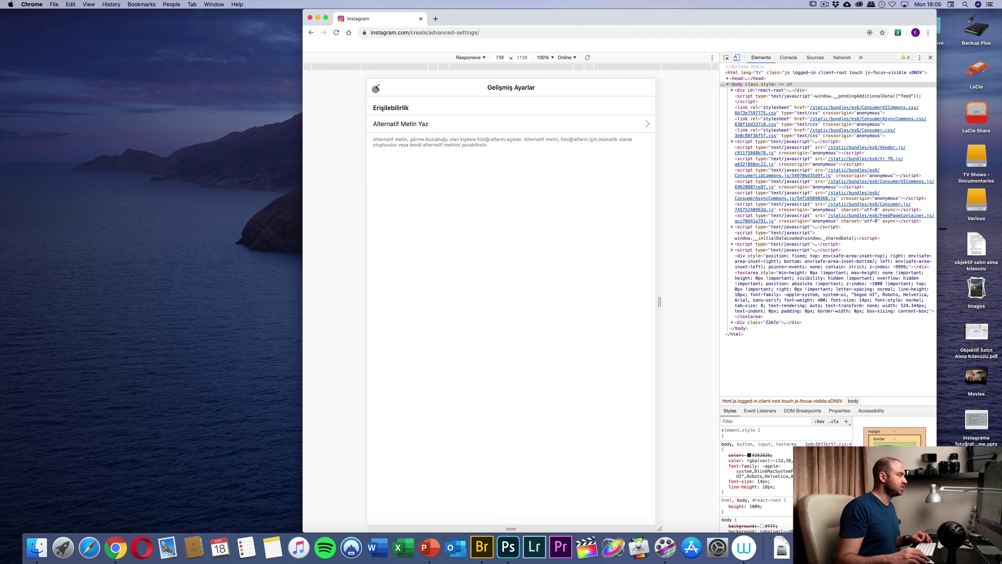
left_click(376, 88)
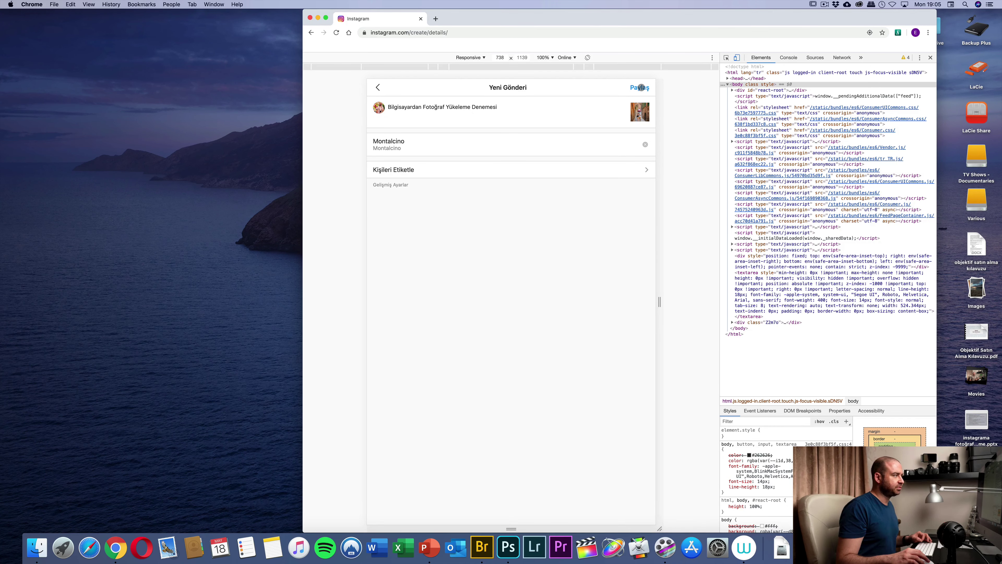
left_click(640, 87)
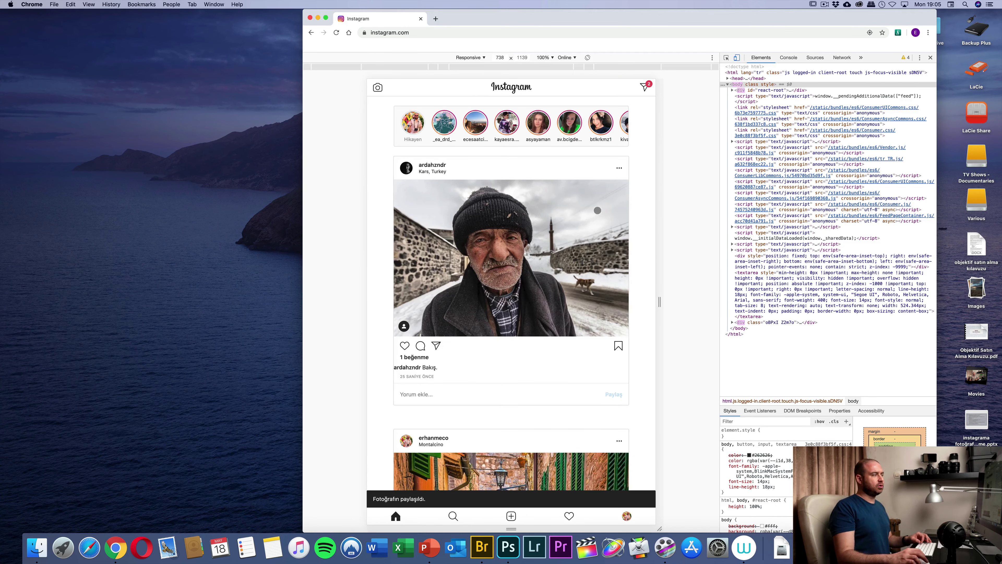
Step: Scroll down the feed to check the newly shared Montalcino alley post
scroll(602, 204, "down", 3)
scroll(600, 206, "down", 4)
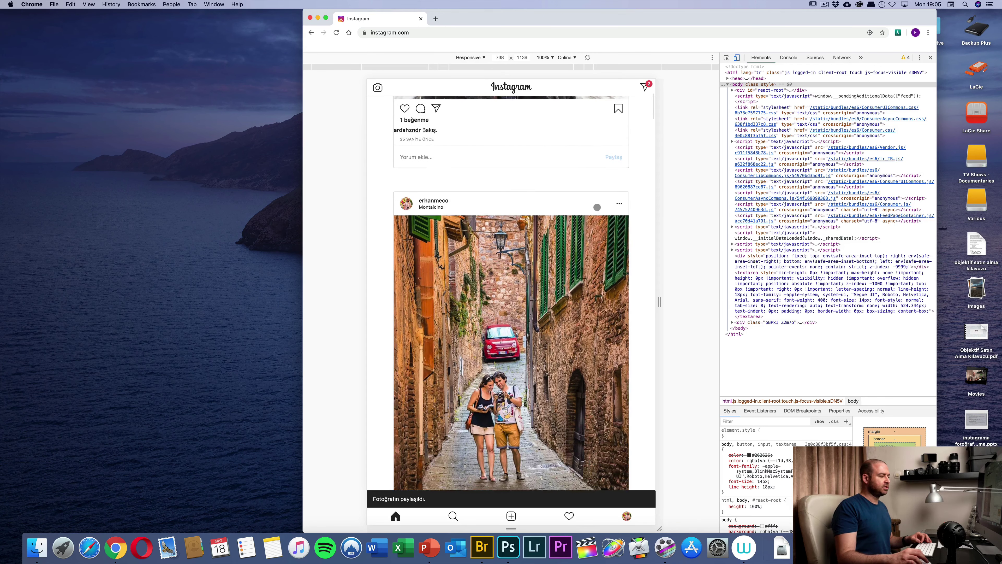
scroll(597, 208, "down", 1)
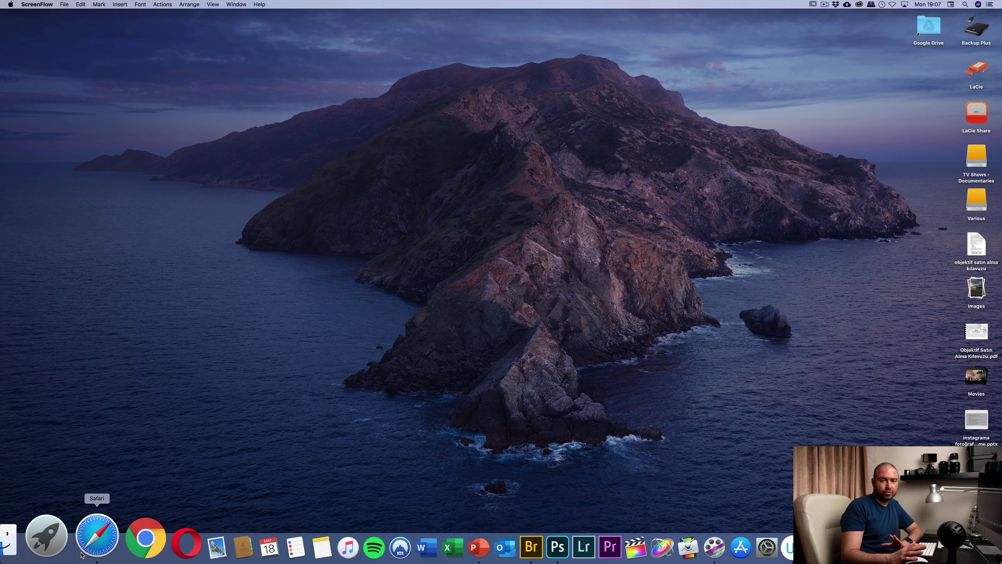
Step: Launch Safari and enable 'Show Develop menu in menu bar' in the Advanced preferences
left_click(82, 555)
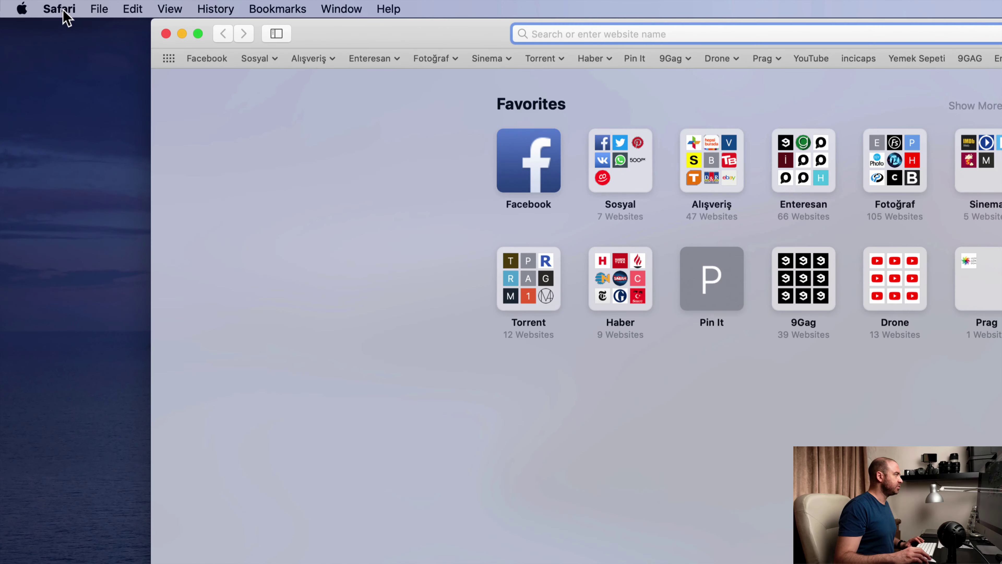
left_click(59, 9)
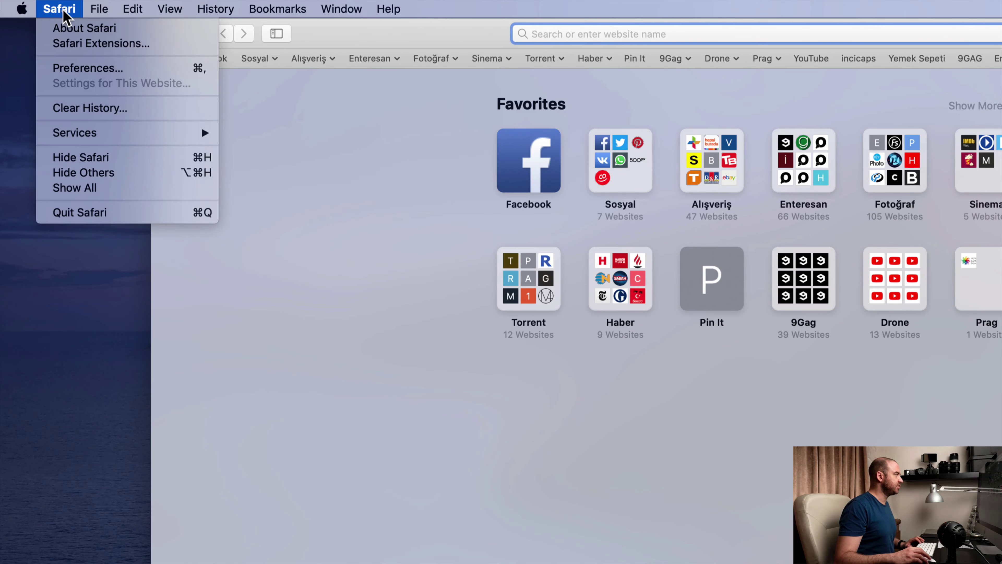
left_click(87, 69)
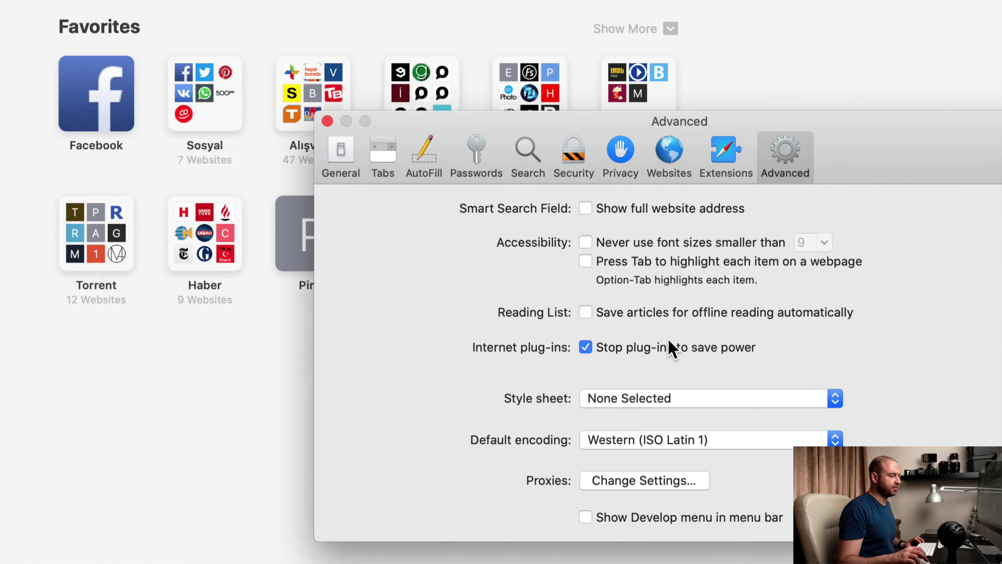
left_click(731, 521)
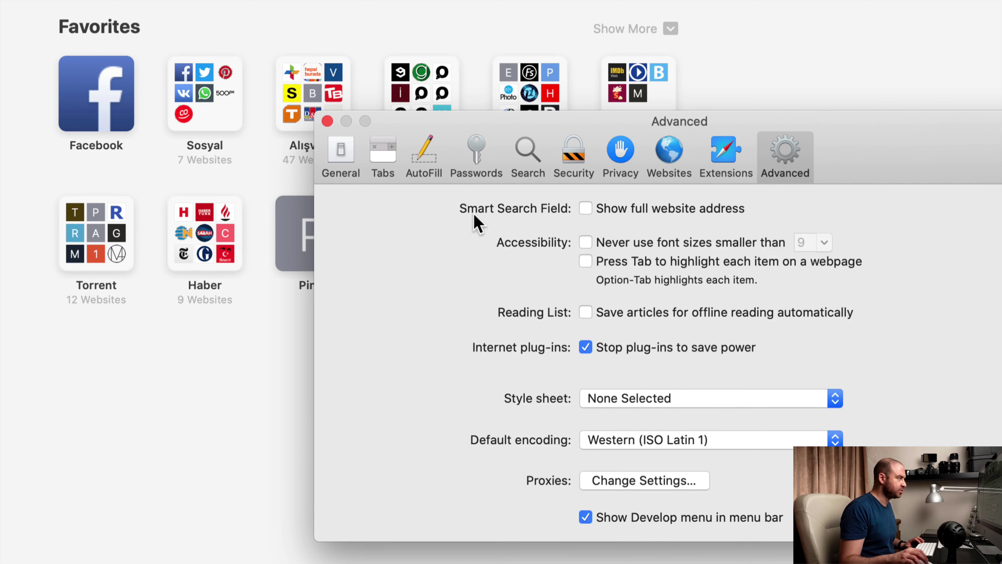
left_click(327, 121)
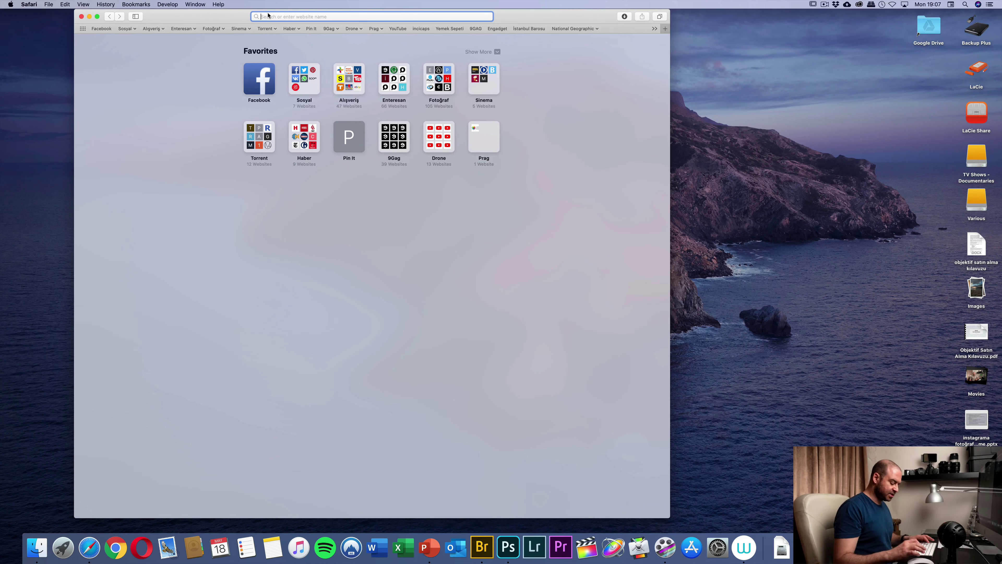
Step: Load instagram.com with Safari's user agent set to Safari iOS iPhone for the mobile site
type("instagram.com")
key("Return")
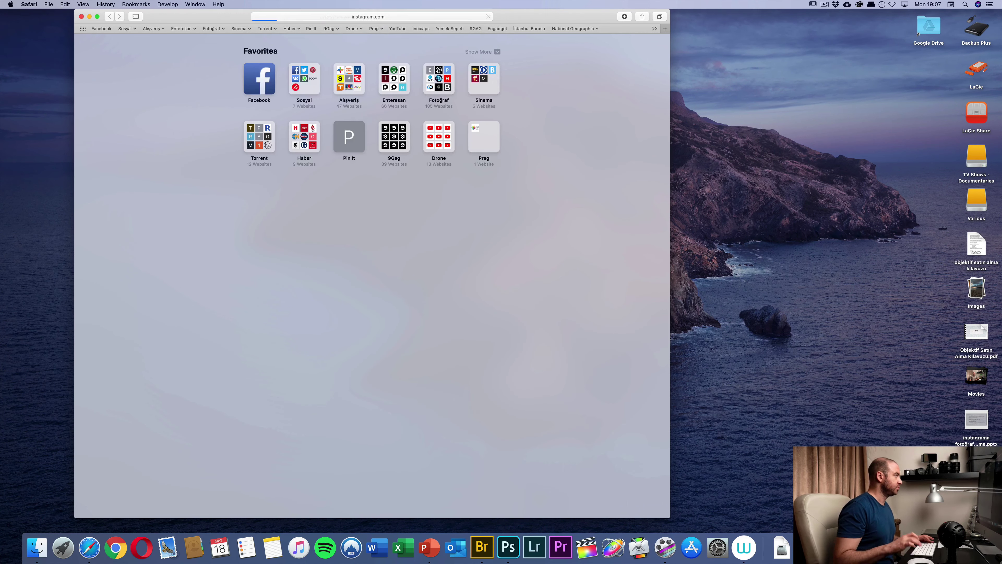
left_click_drag(558, 12, 602, 11)
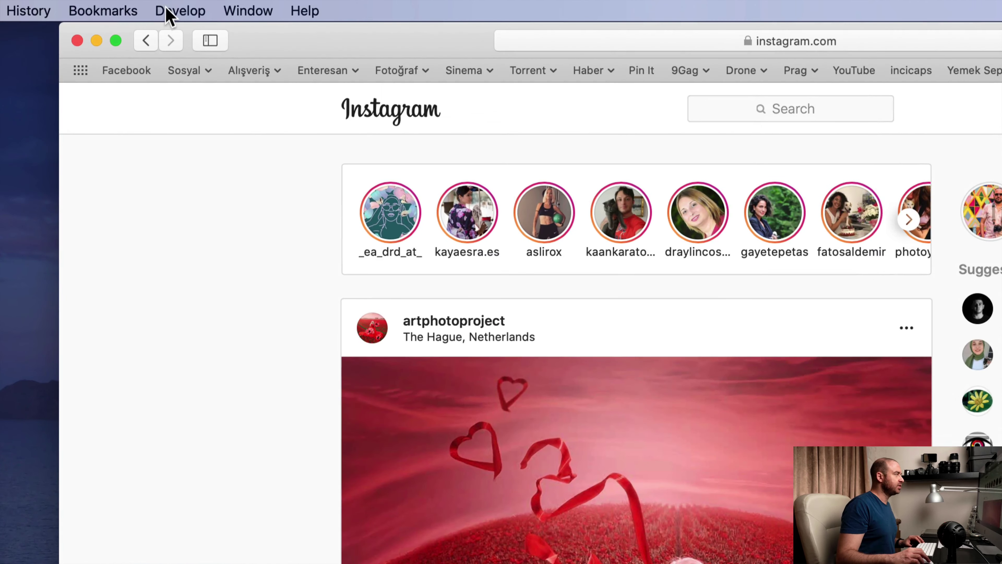
left_click(180, 12)
mouse_move(201, 52)
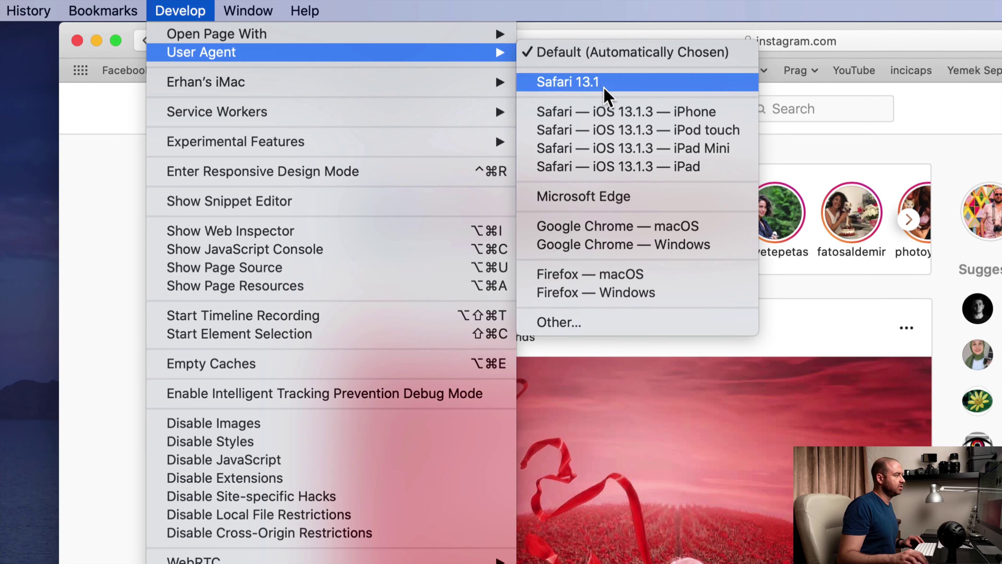
left_click(667, 112)
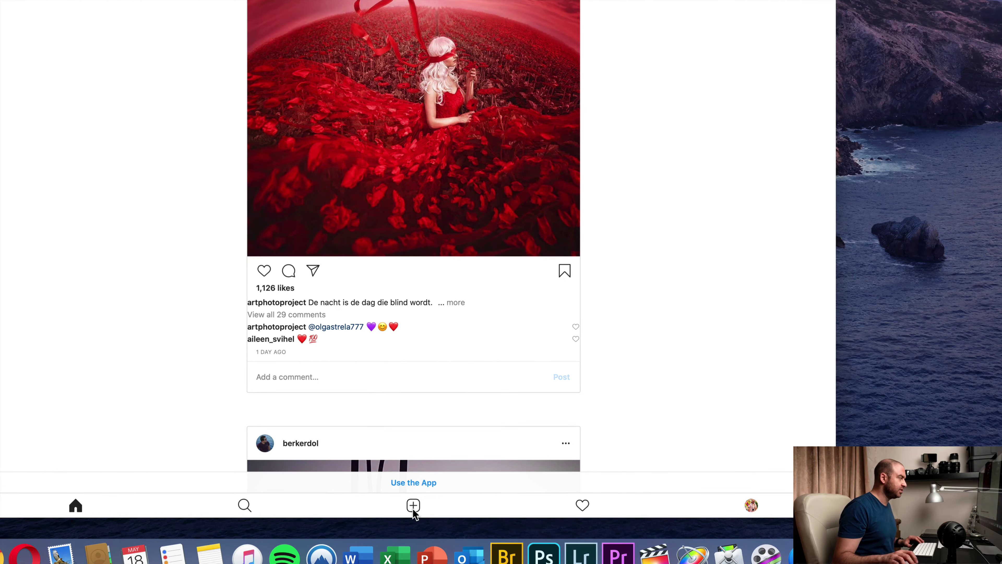
Step: Choose _DSC1915-inst.jpg as the photo for a new Instagram post
left_click(413, 508)
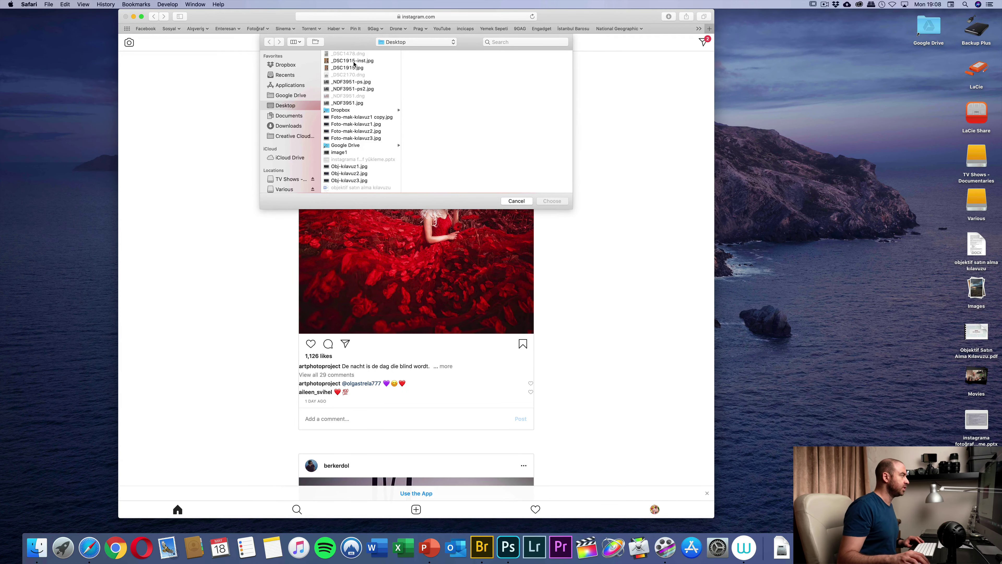
left_click(353, 61)
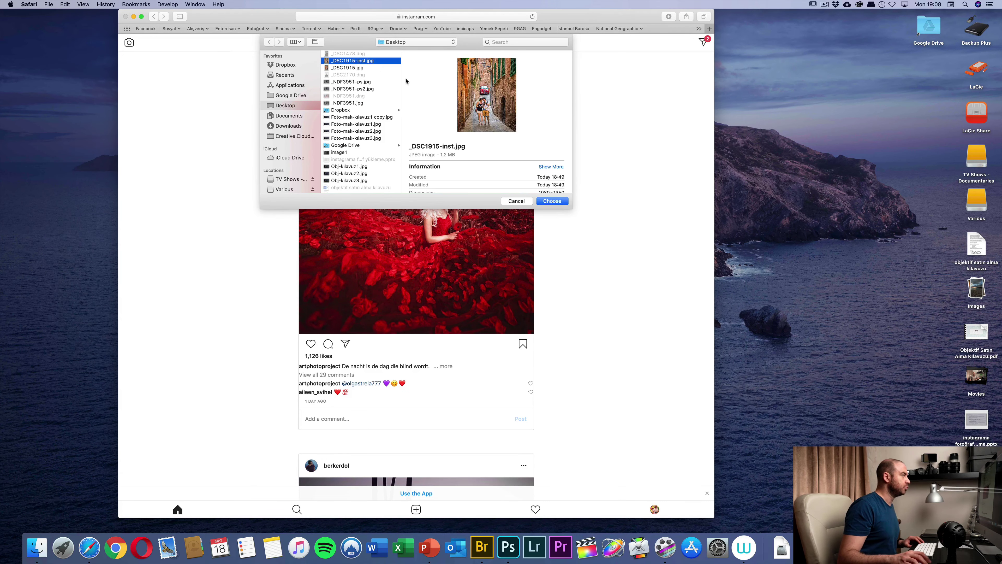
key("Return")
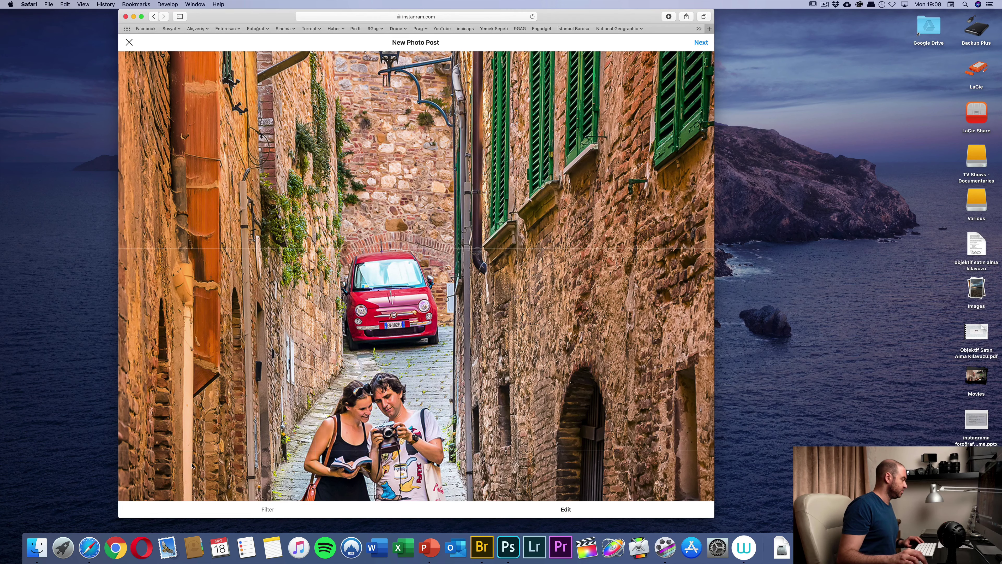
Step: Show the alley photo at its full portrait ratio instead of the square crop
scroll(192, 466, "down", 5)
scroll(189, 468, "down", 5)
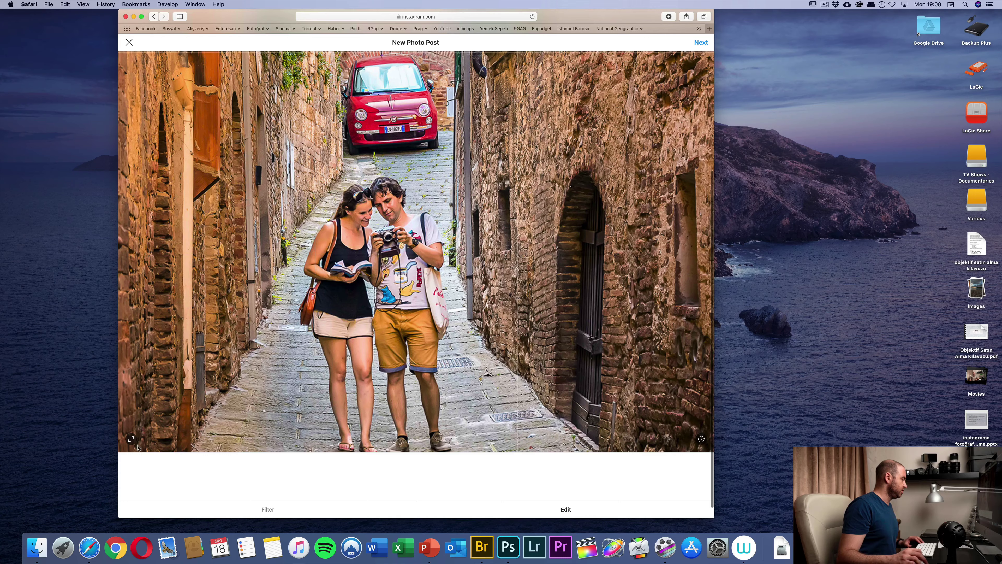
left_click(132, 439)
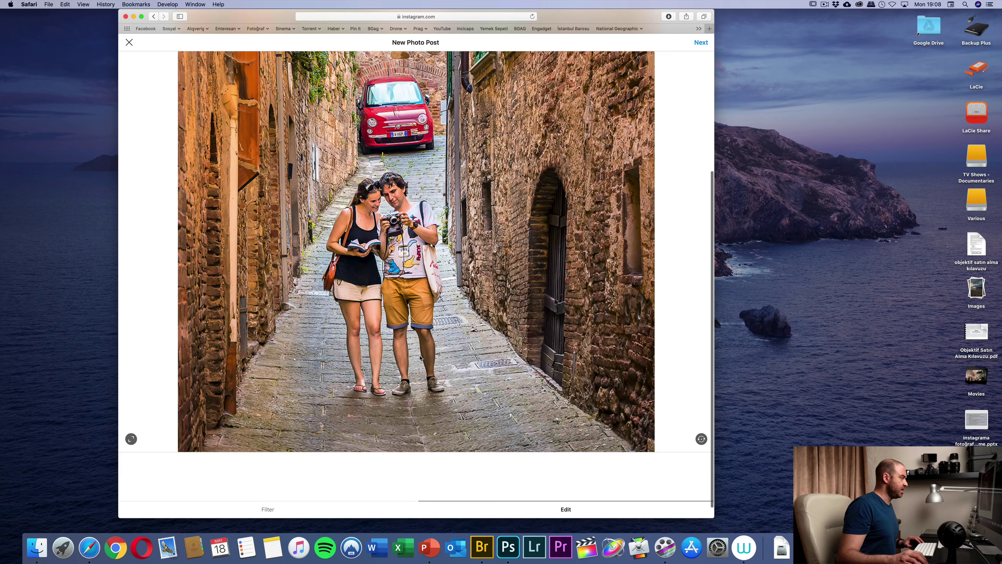
scroll(421, 357, "up", 5)
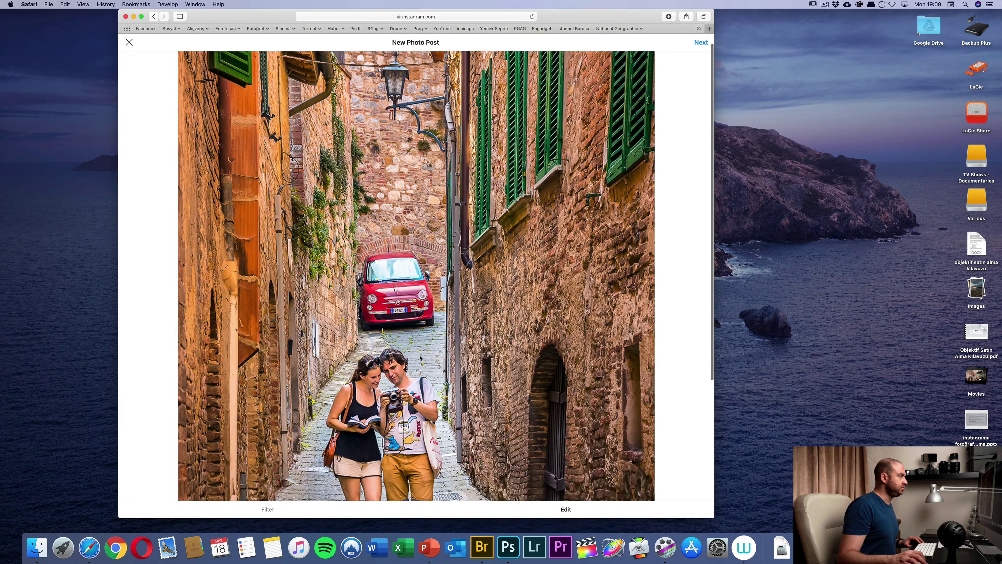
scroll(403, 369, "down", 5)
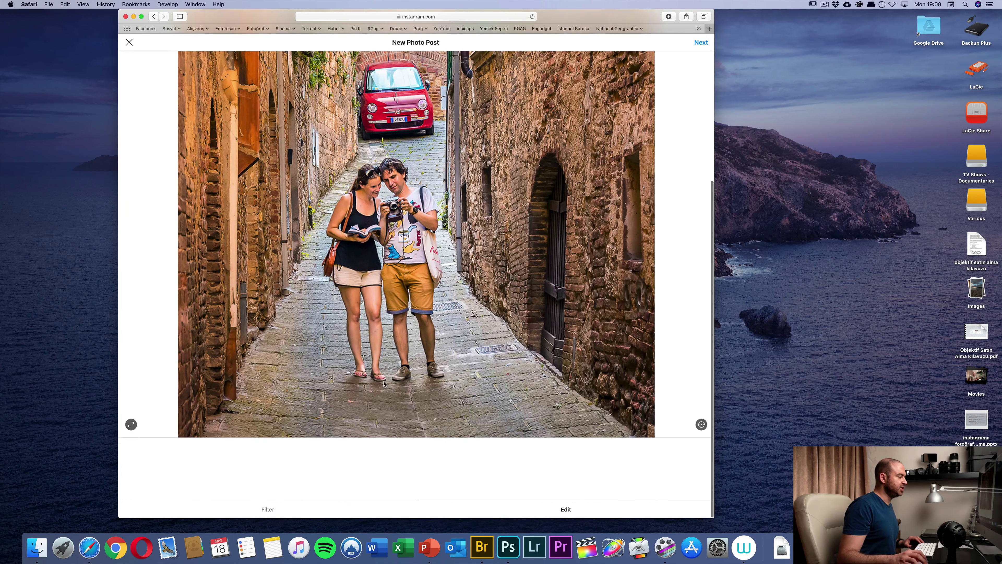
left_click(131, 426)
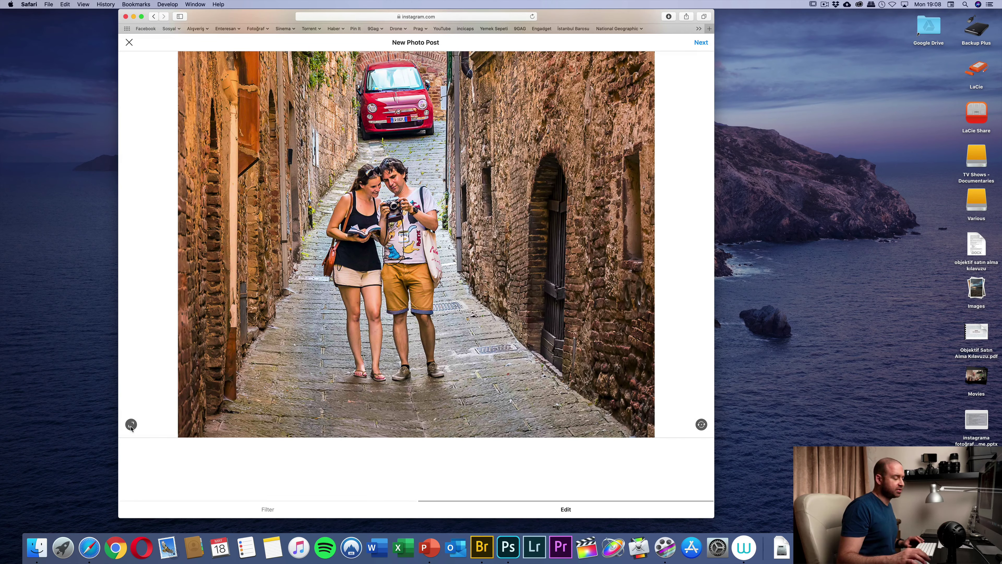
left_click(131, 425)
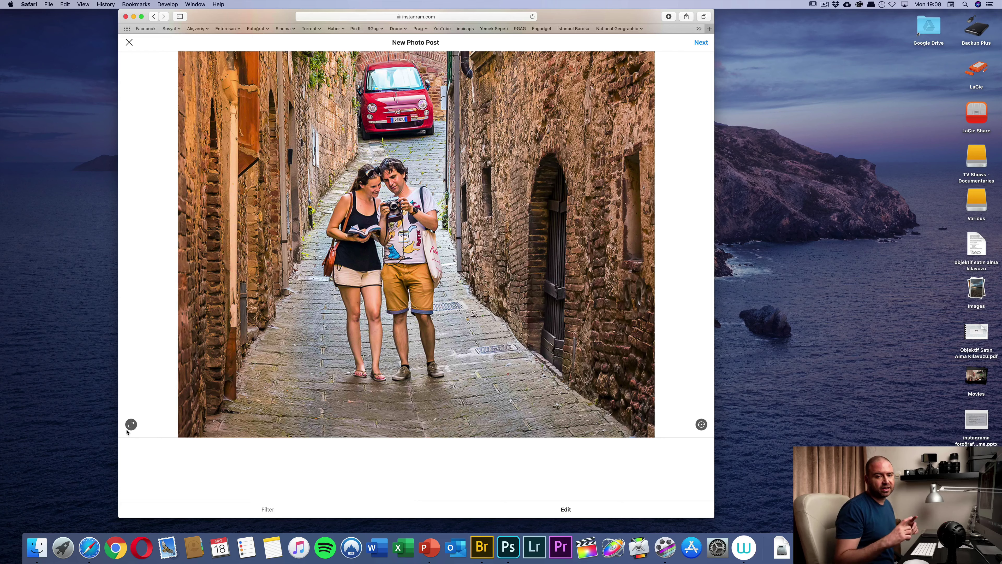
Step: Caption the post 'Bilgisayardan Fotoğraf Yükleme Denemesi 2'
left_click(701, 43)
left_click(193, 56)
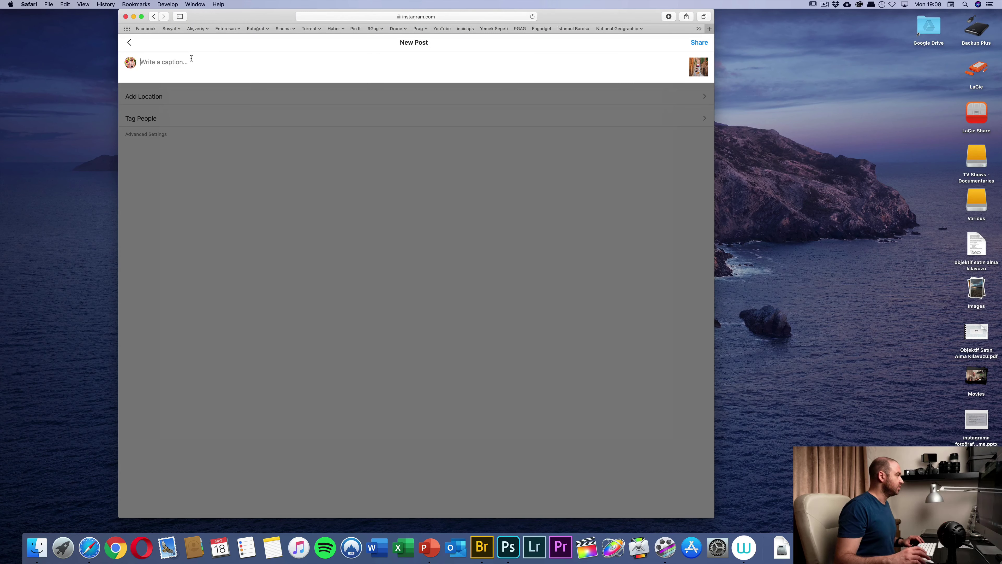
type("Bilgisaya")
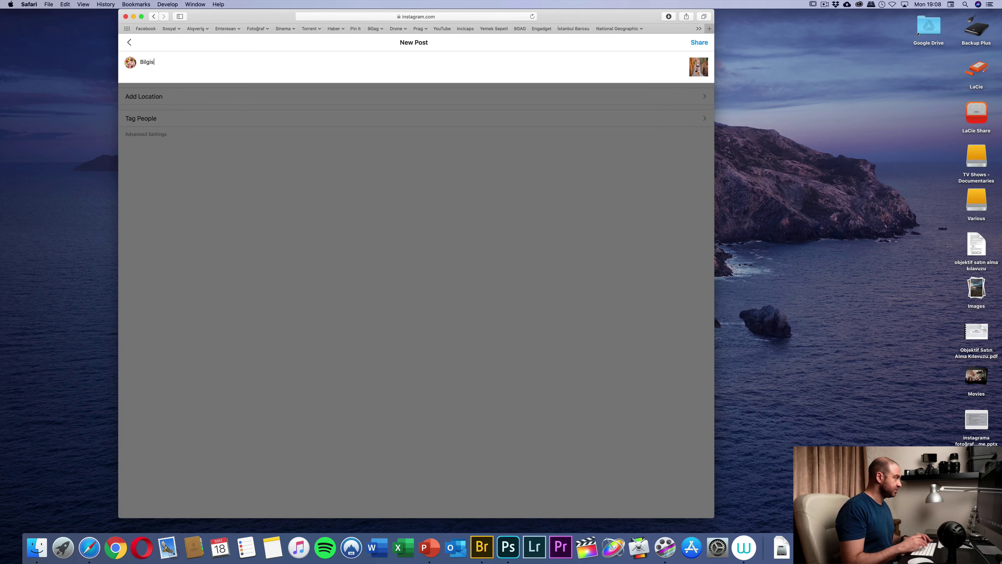
type("r")
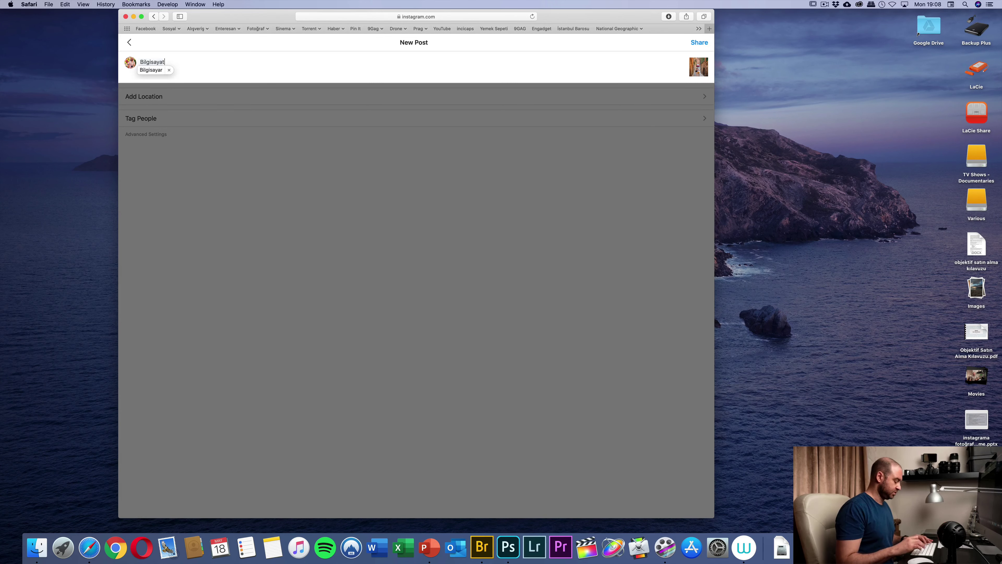
type("dan Fotoğraf Y")
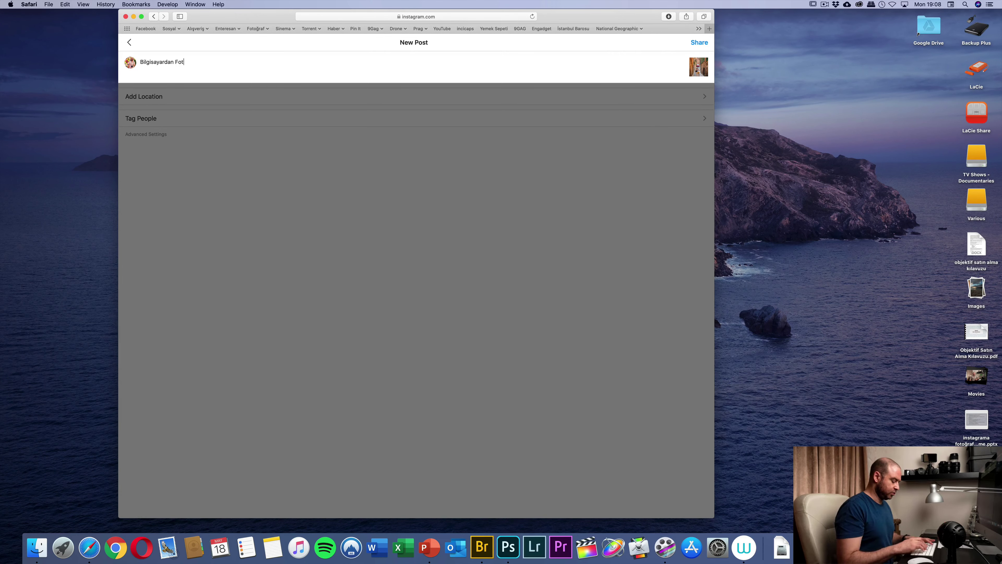
type("ükl")
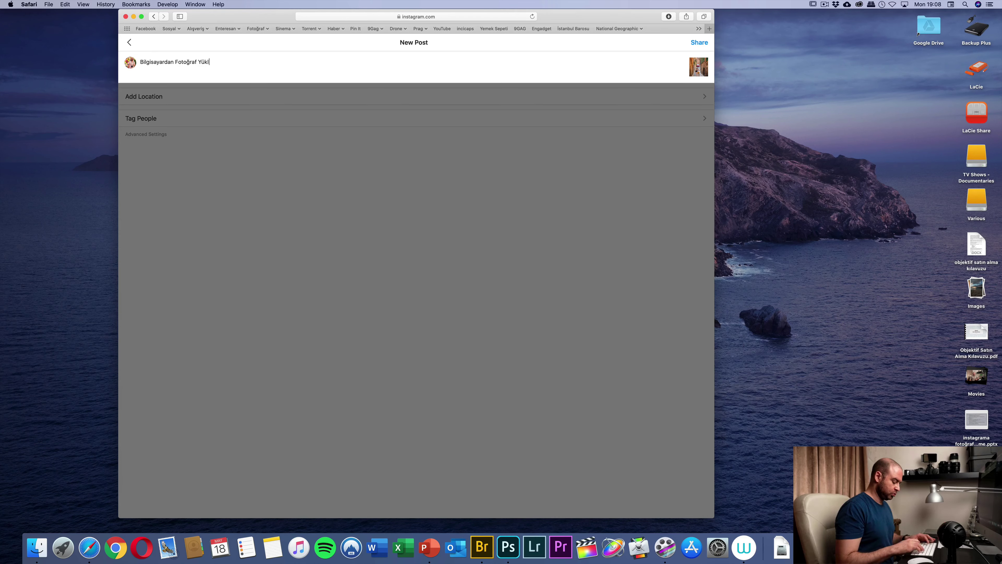
type("eme Denemesi 2")
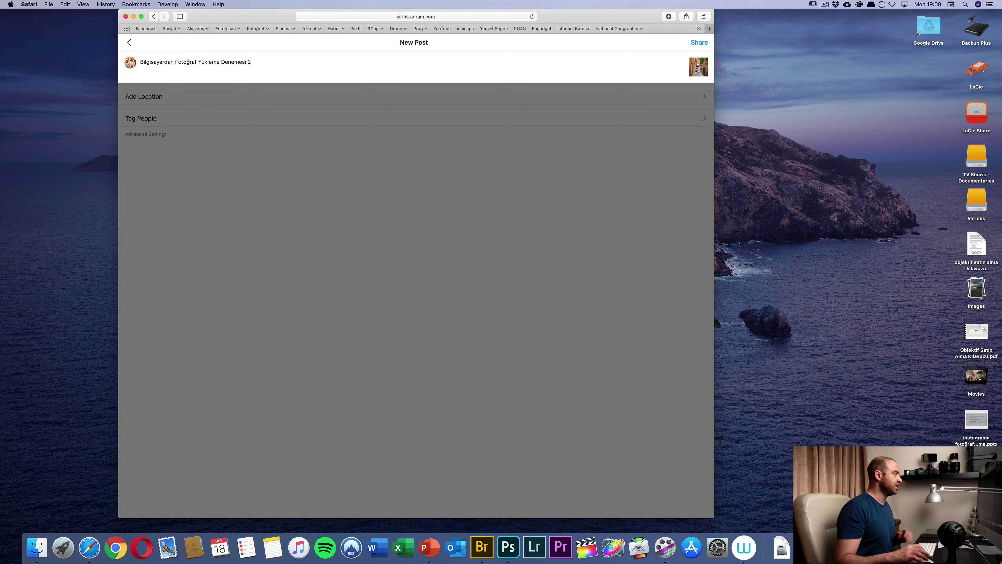
Step: Add a location, allowing instagram.com and Safari to use the current location
left_click(178, 97)
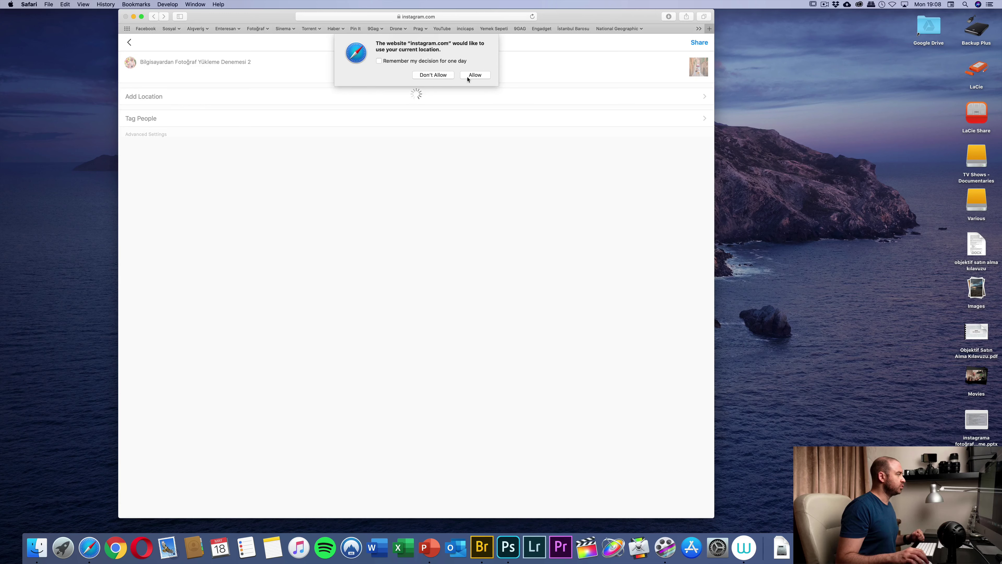
left_click(468, 78)
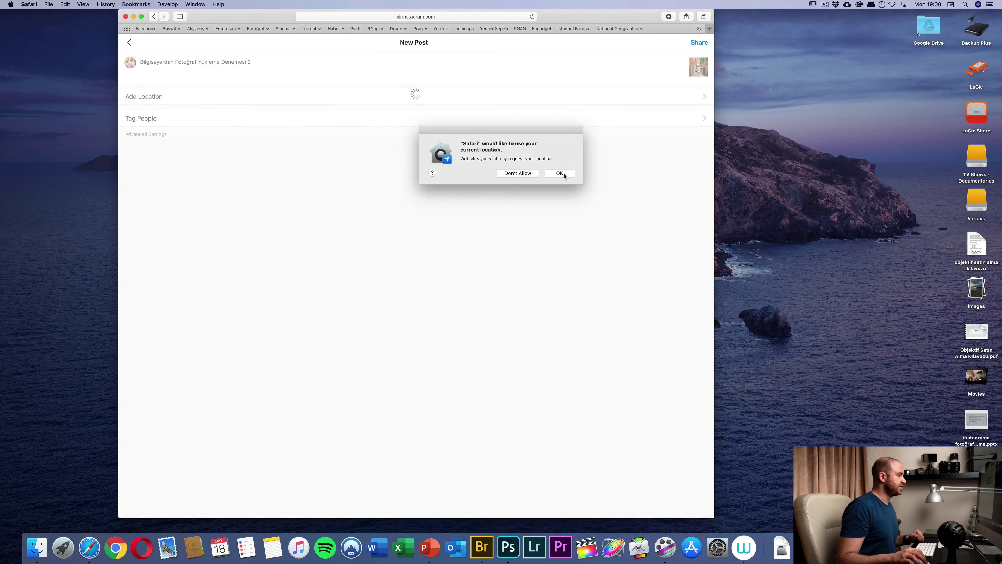
left_click(560, 174)
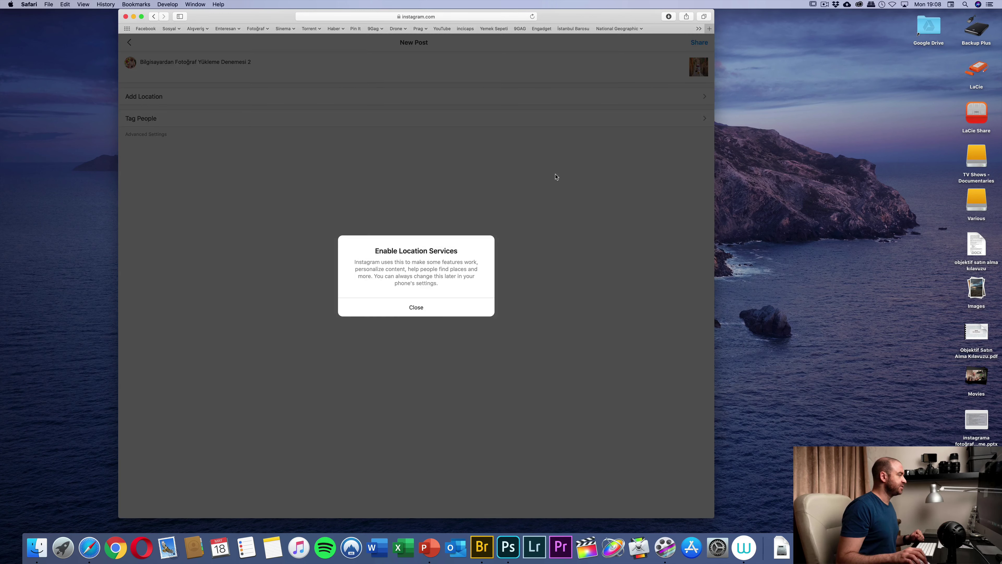
left_click(430, 311)
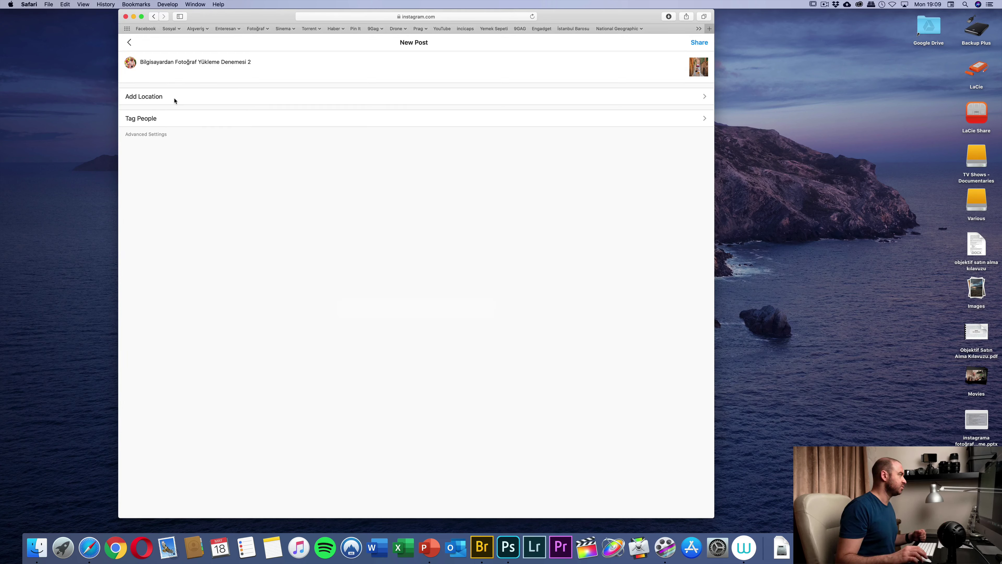
Step: Share the captioned alley photo and scroll the feed to see it posted
left_click(700, 42)
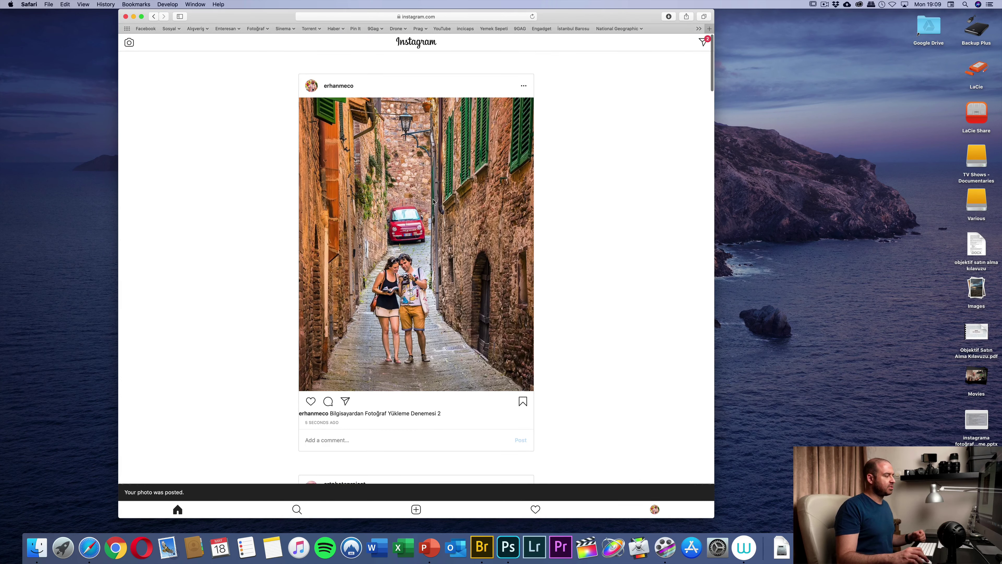
scroll(419, 282, "down", 1)
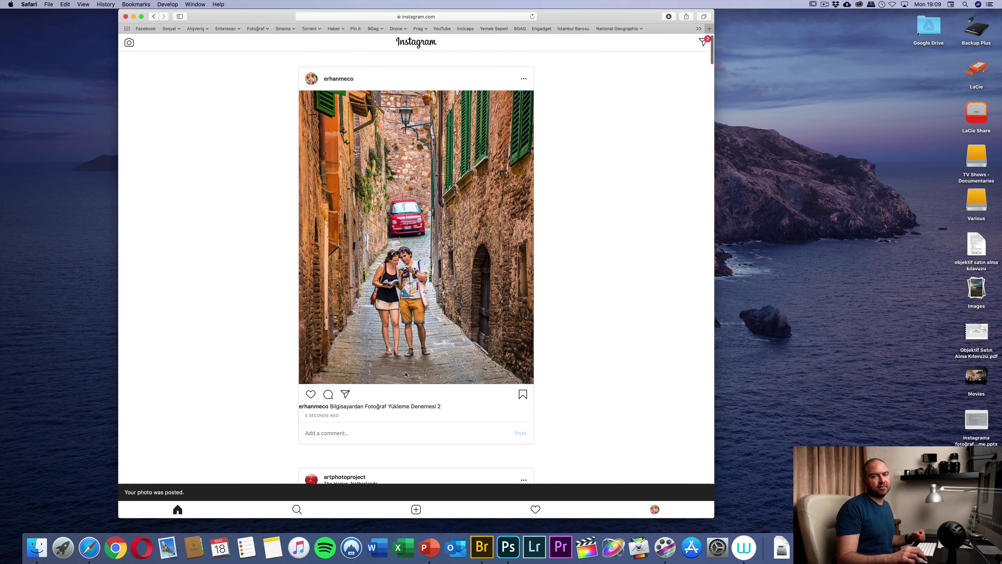